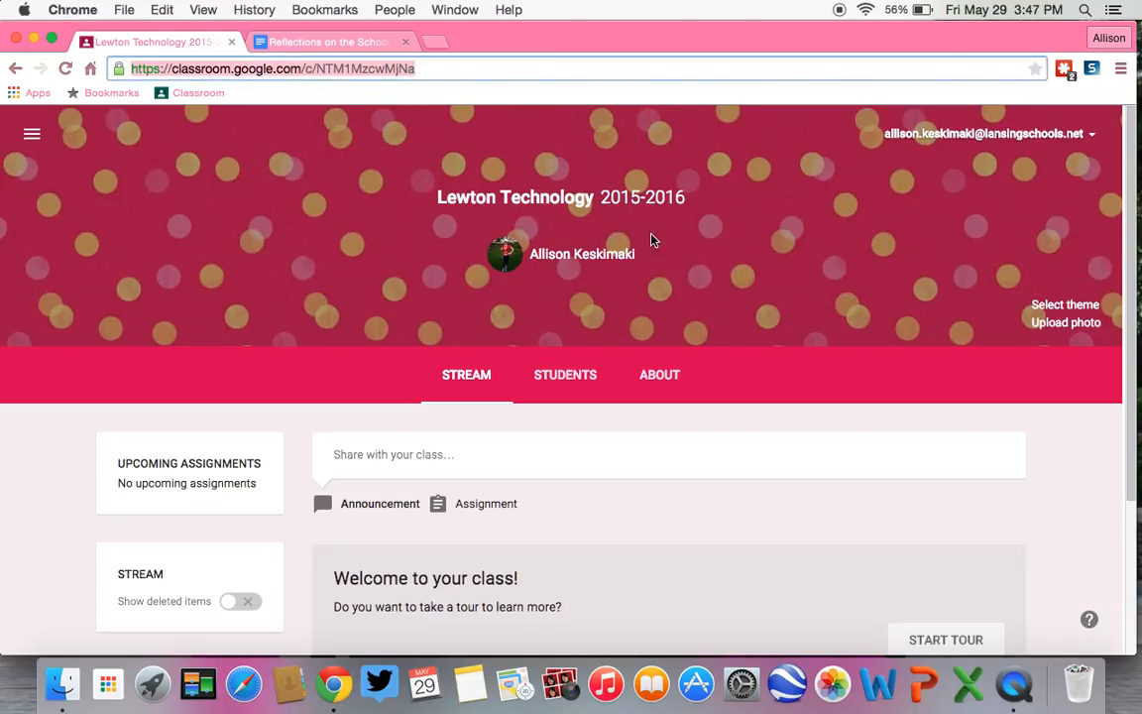
Step: Set the class title on the About page to "Lewton PD Technology Training" and save the course information
click(671, 382)
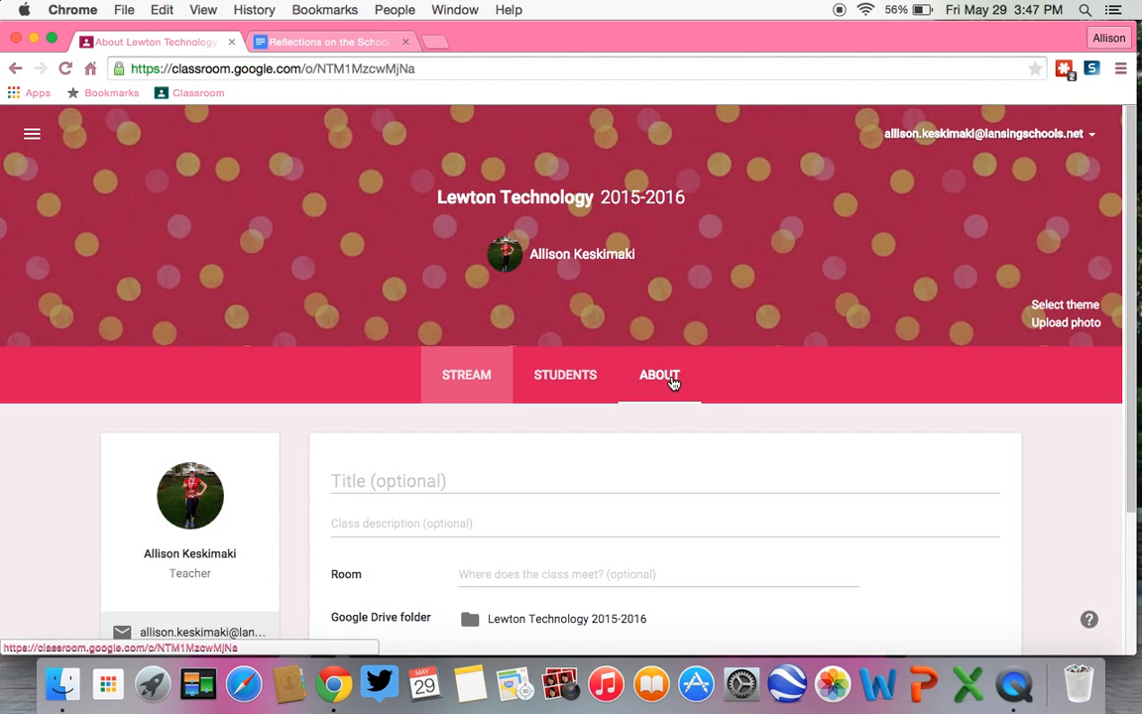
scroll(851, 508, down, 2)
scroll(852, 511, down, 1)
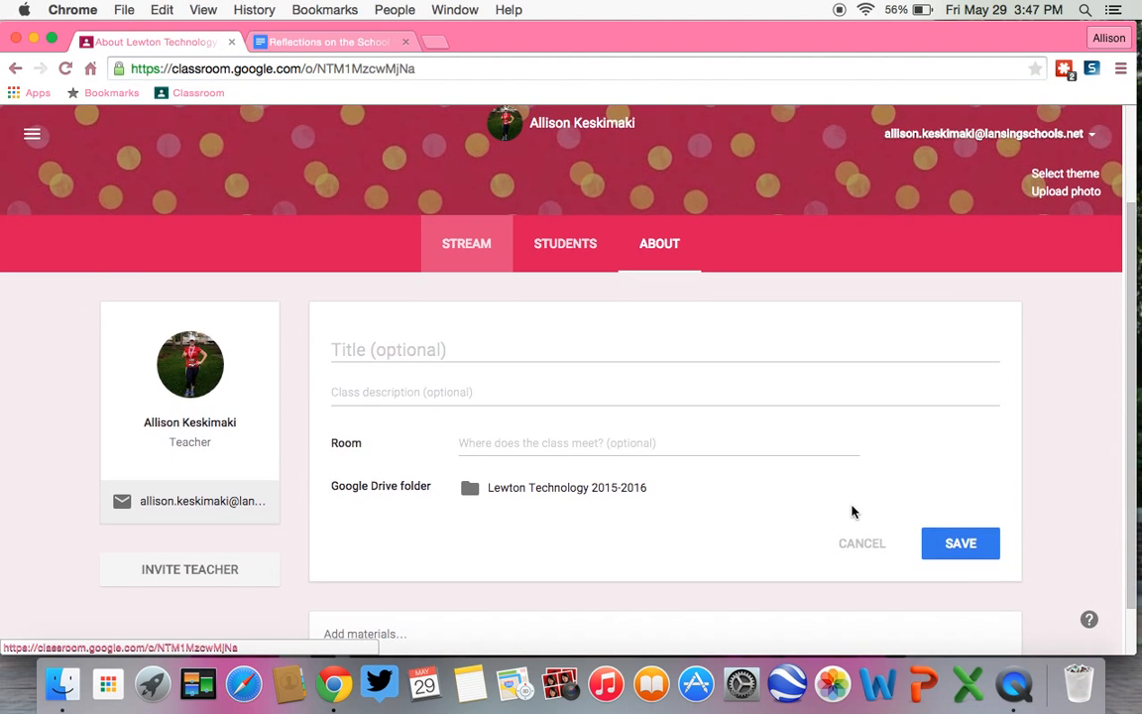
click(420, 352)
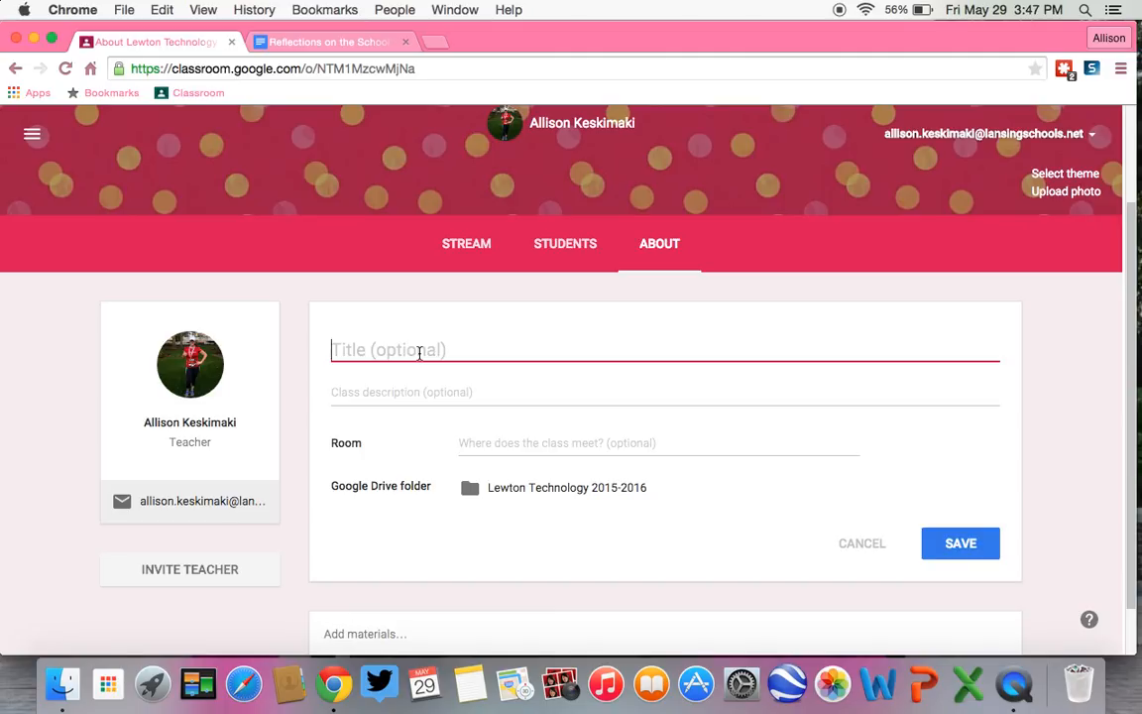
text(Lewto)
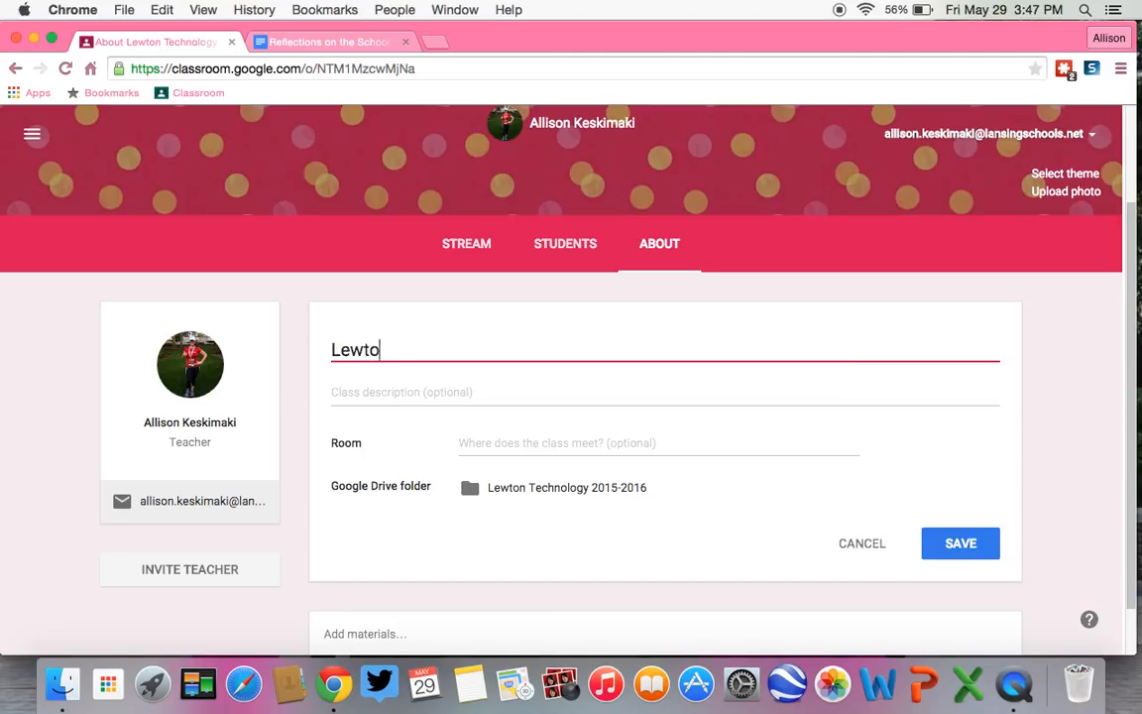
text(n PD Te)
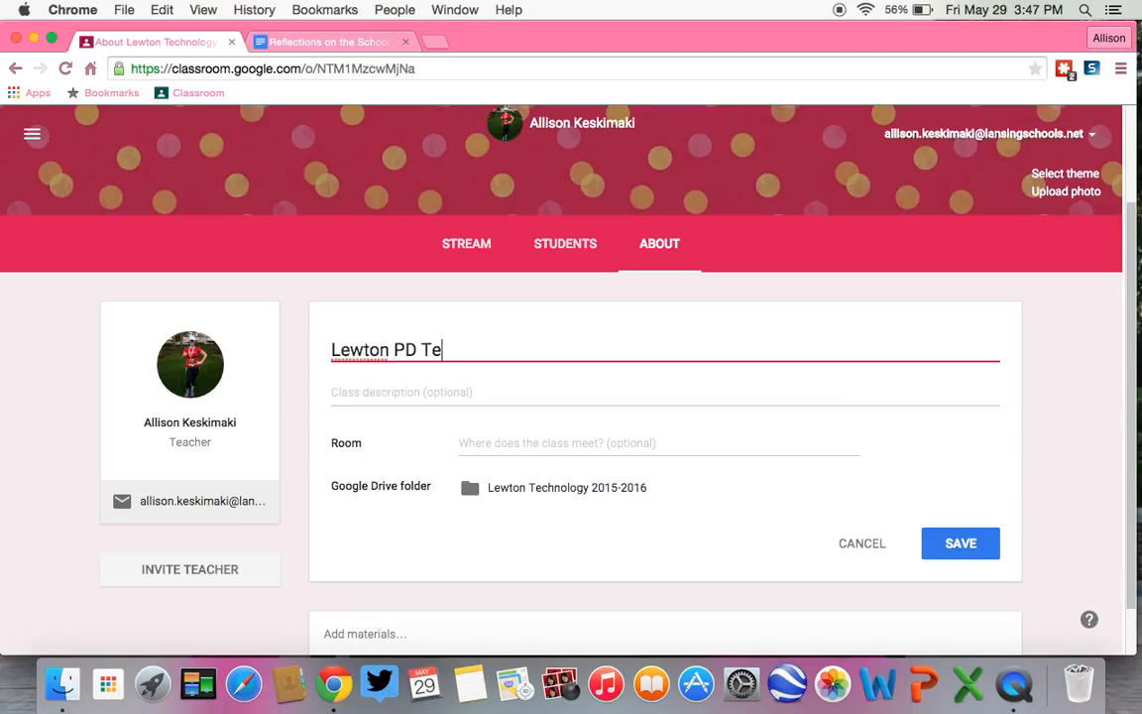
text(chnology Training)
click(479, 382)
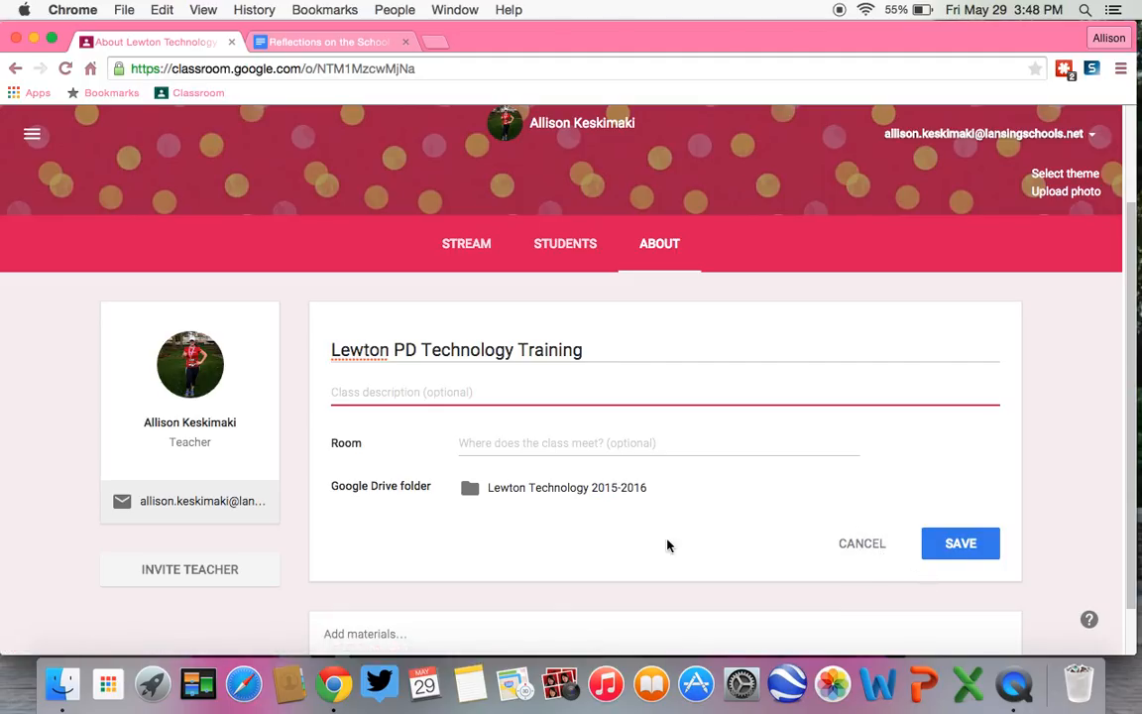
scroll(670, 543, down, 1)
click(988, 496)
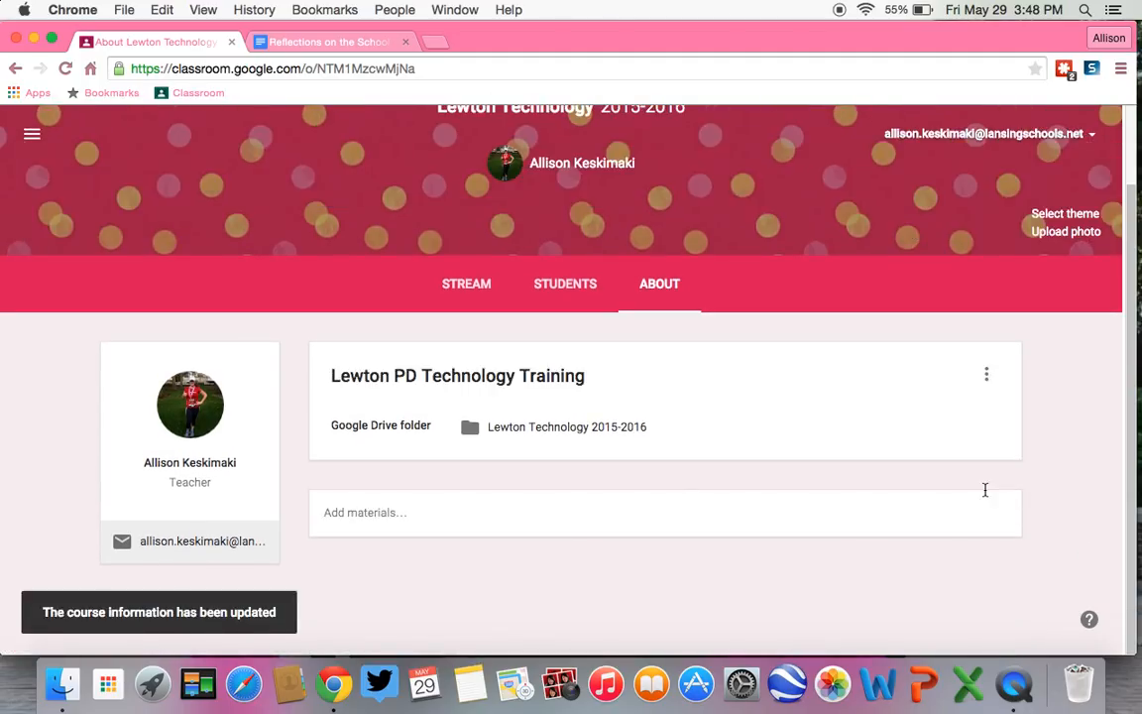
Step: Start a new class materials entry titled "Class Syllabus"
click(406, 511)
text(Class Syl)
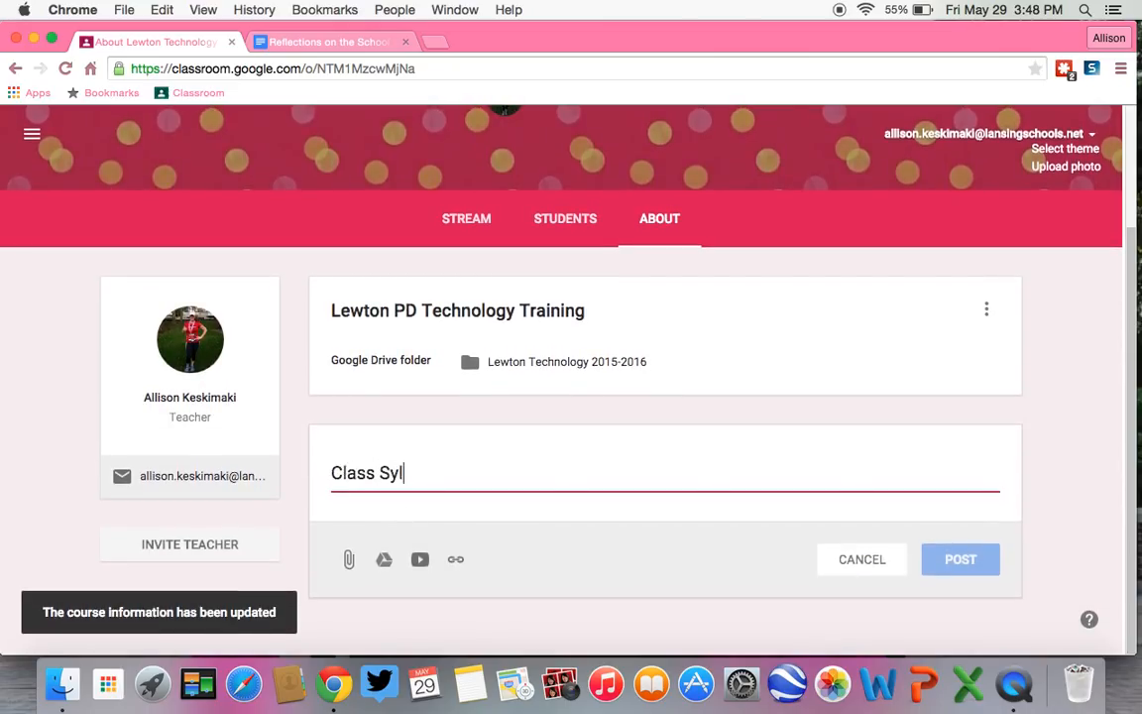
text(labus)
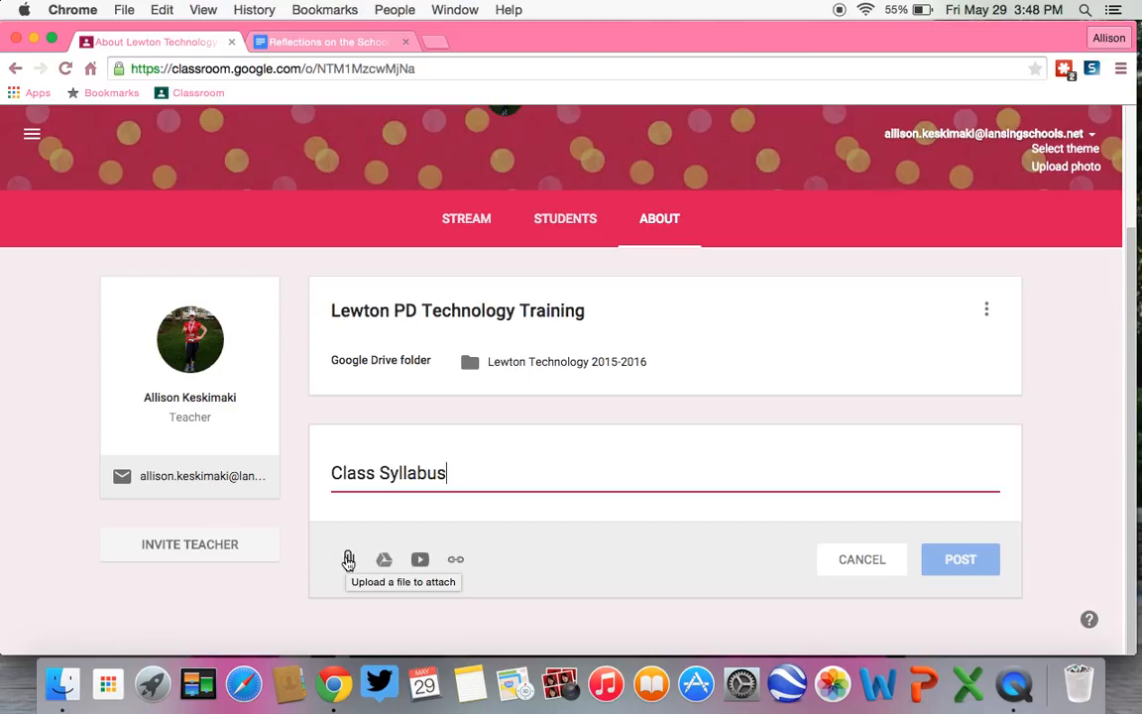
Step: Upload the planning reflection form Word document from the Downloads folder as an attachment to the Class Syllabus materials
click(348, 561)
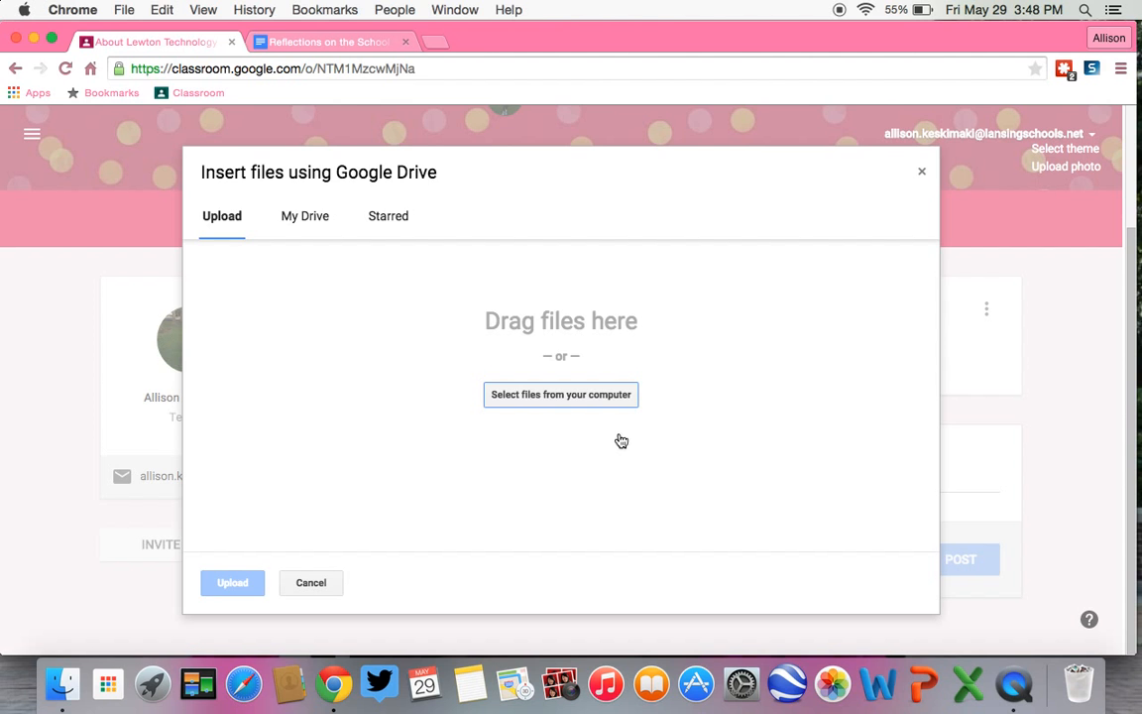
click(579, 395)
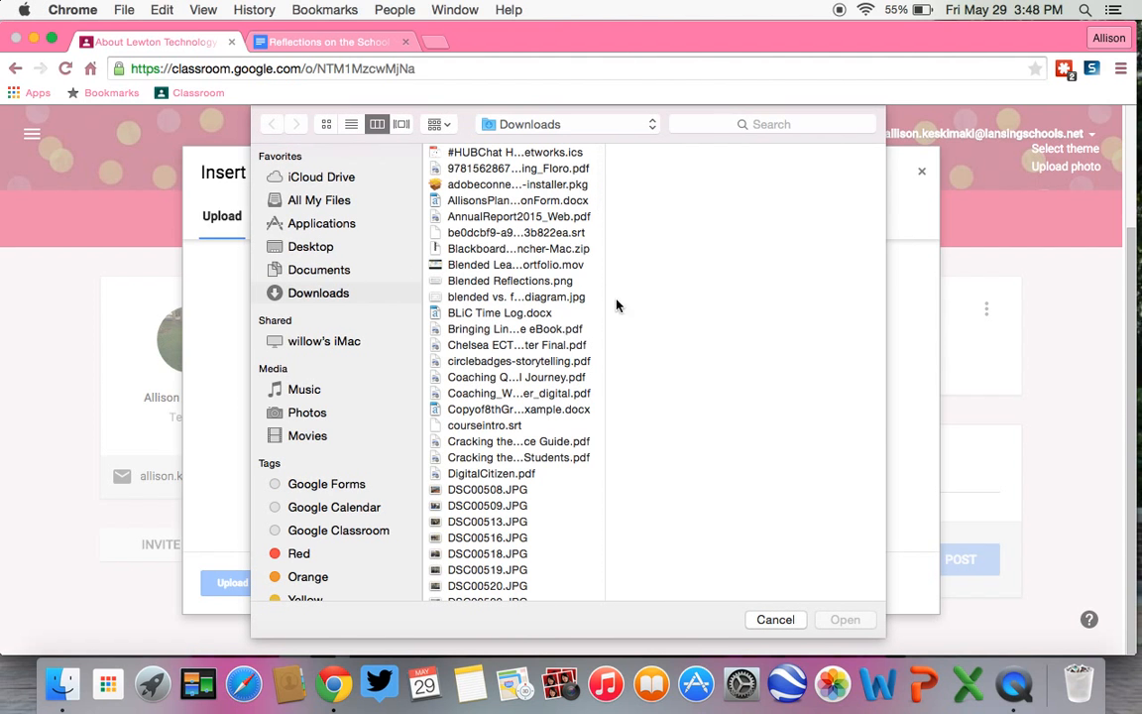
click(540, 199)
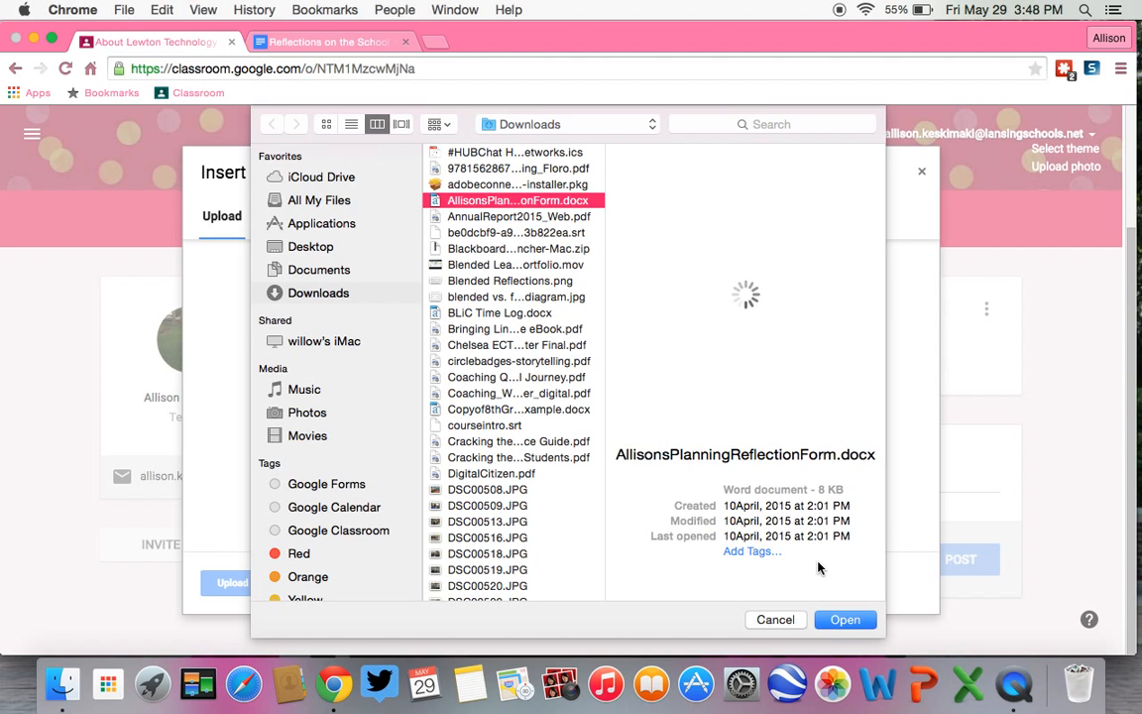
click(844, 620)
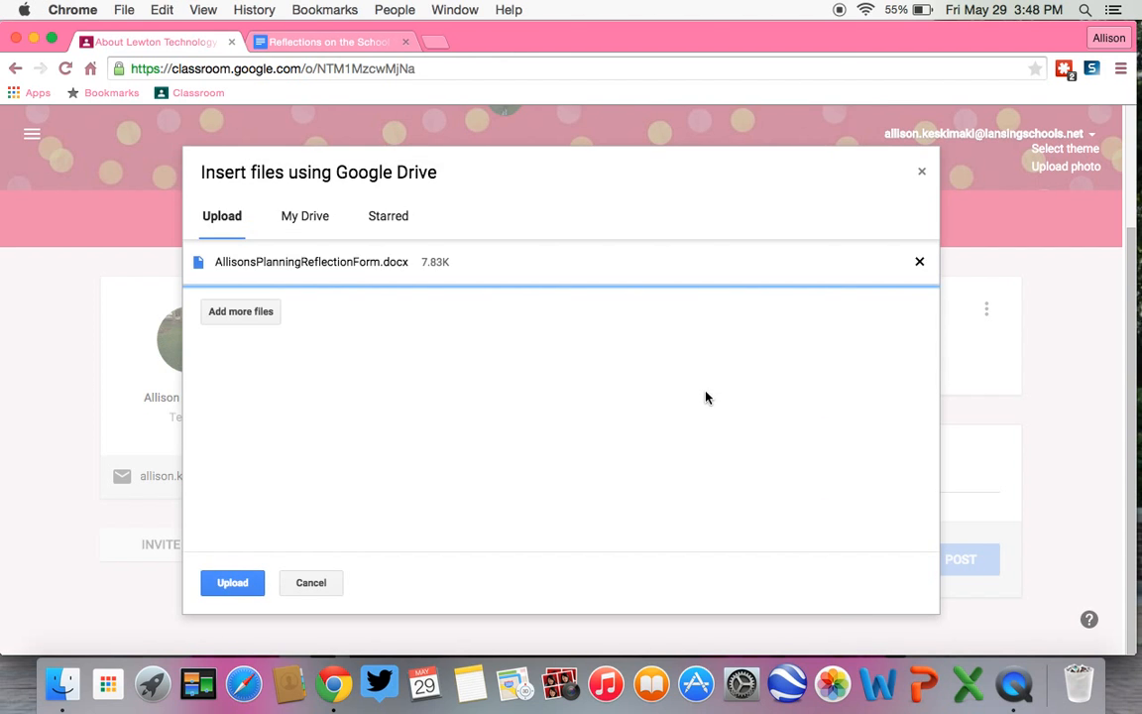
click(230, 582)
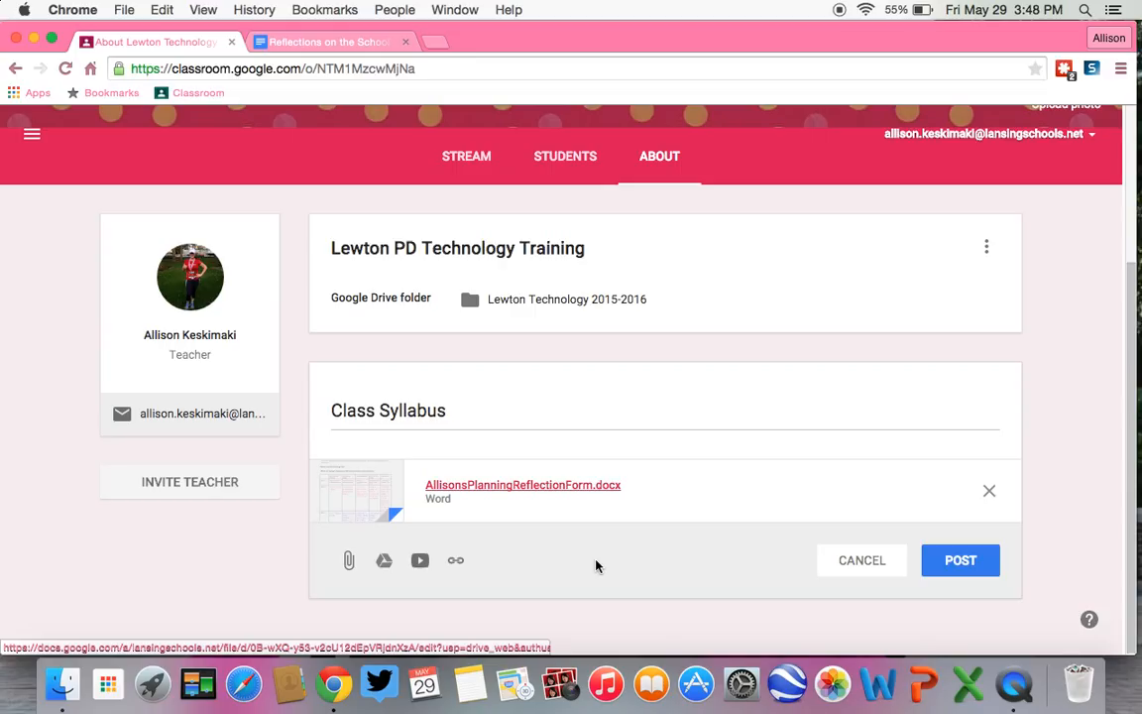
Step: Attach the Google Classroom Training document from the Google Classroom folder in Drive to the Class Syllabus materials
click(385, 562)
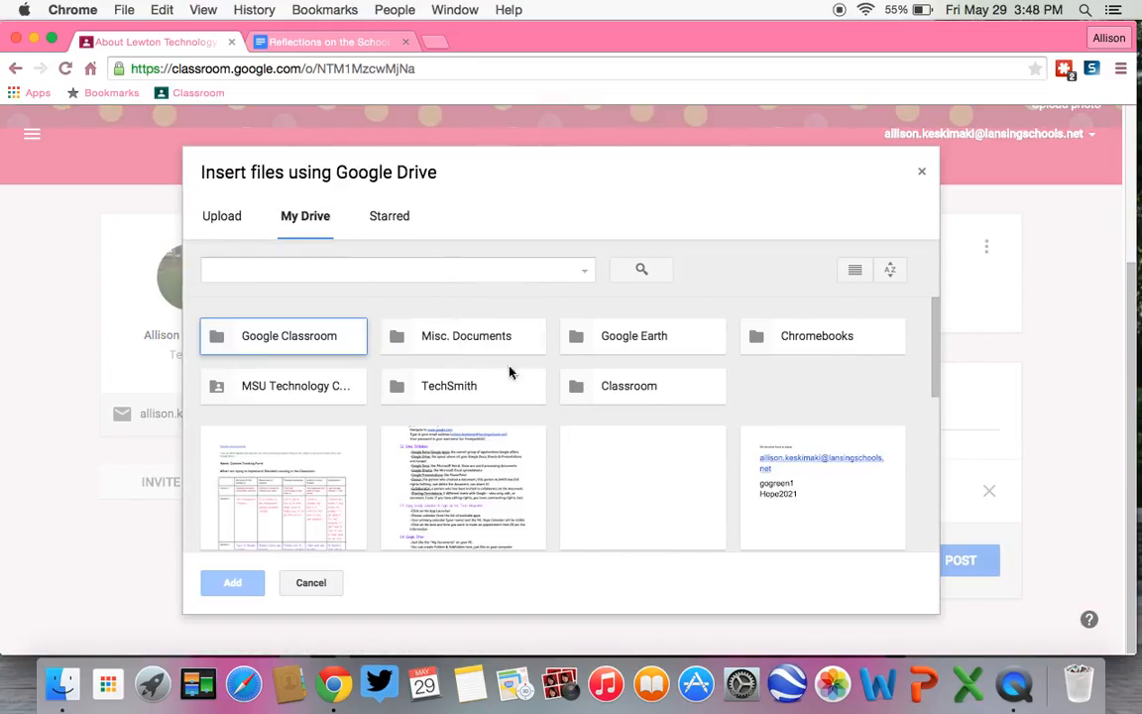
click(318, 346)
double_click(318, 346)
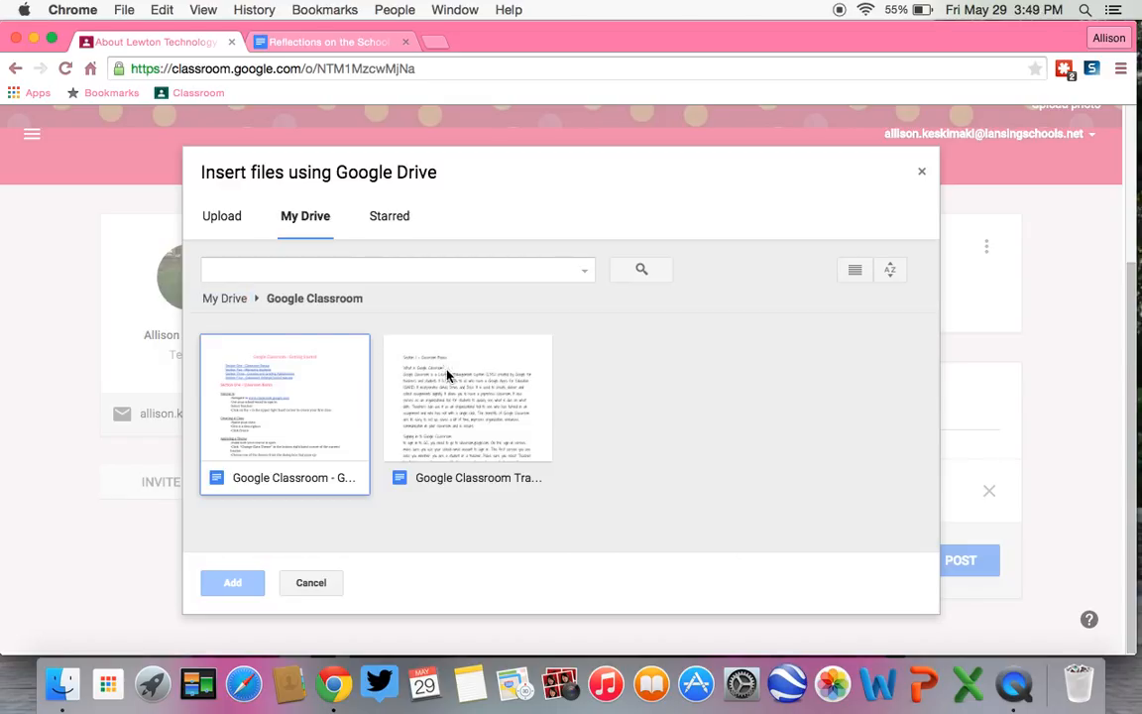
click(233, 396)
double_click(463, 433)
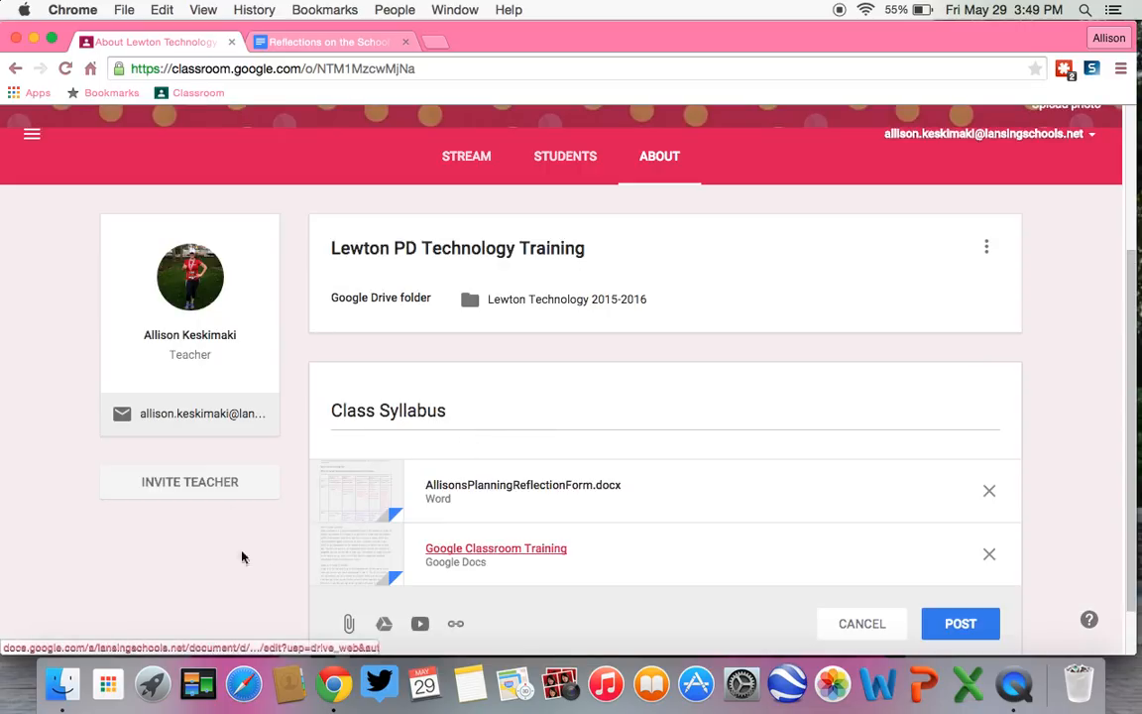
Step: Search YouTube for an Alexander Hamilton video to attach, look at the URL option, and cancel the video insertion
scroll(797, 502, down, 2)
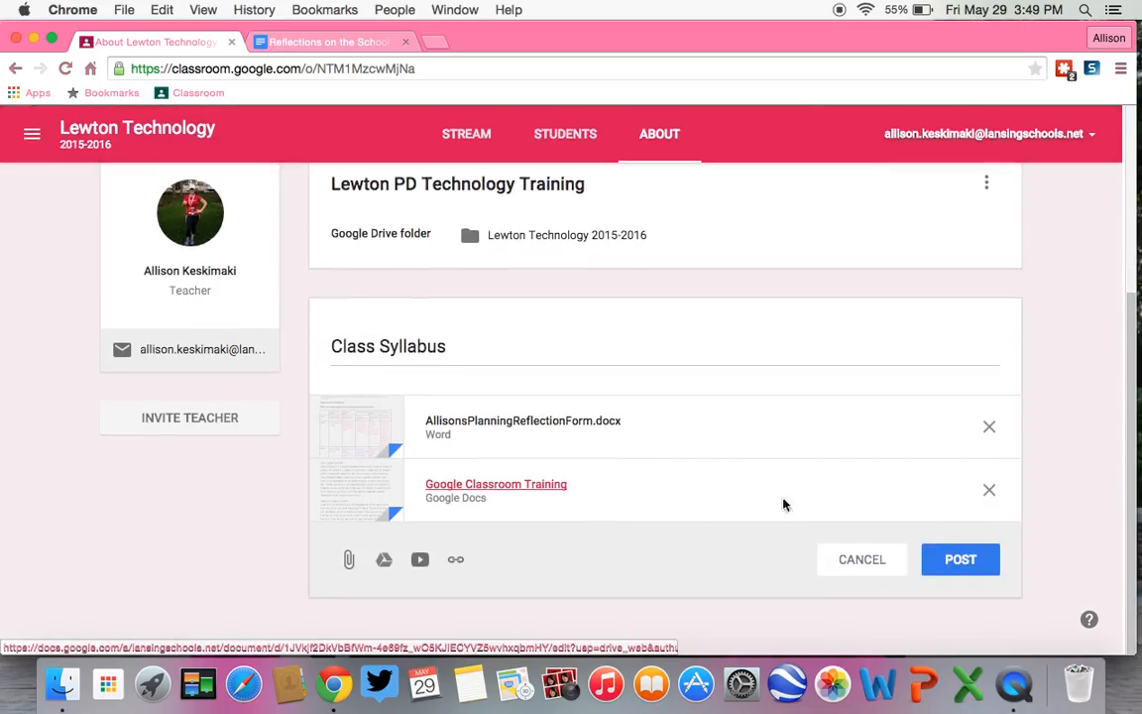
click(420, 559)
text(Alec)
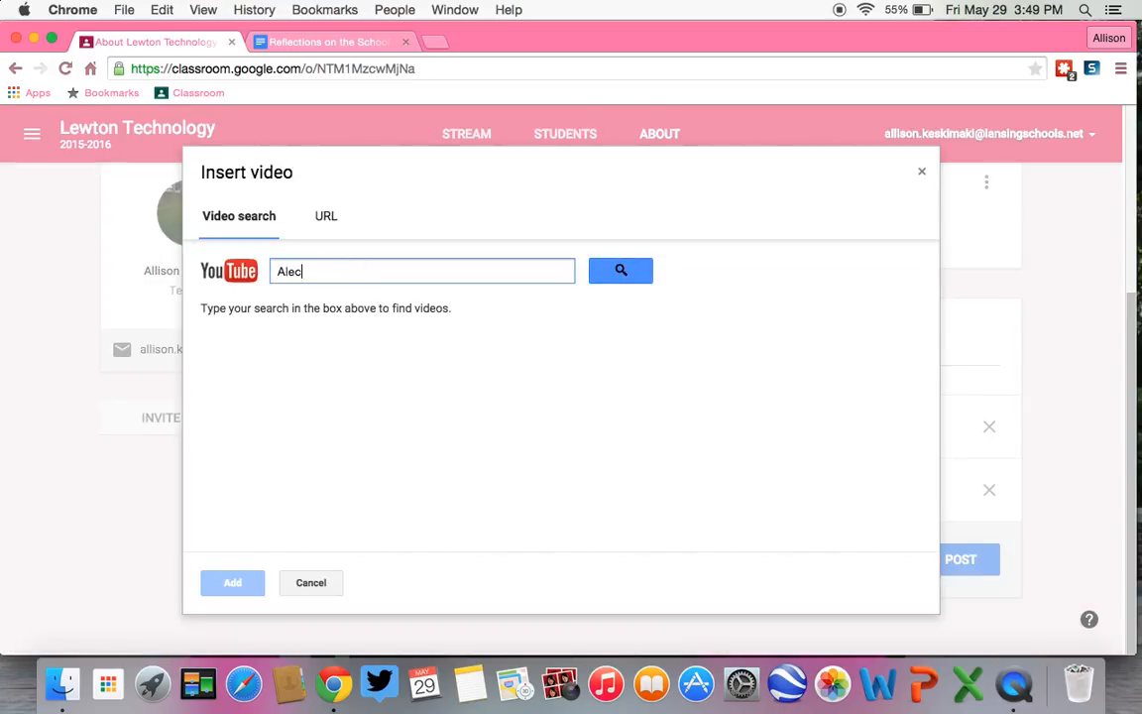
key(BackSpace)
text(xander Hamilton)
key(Return)
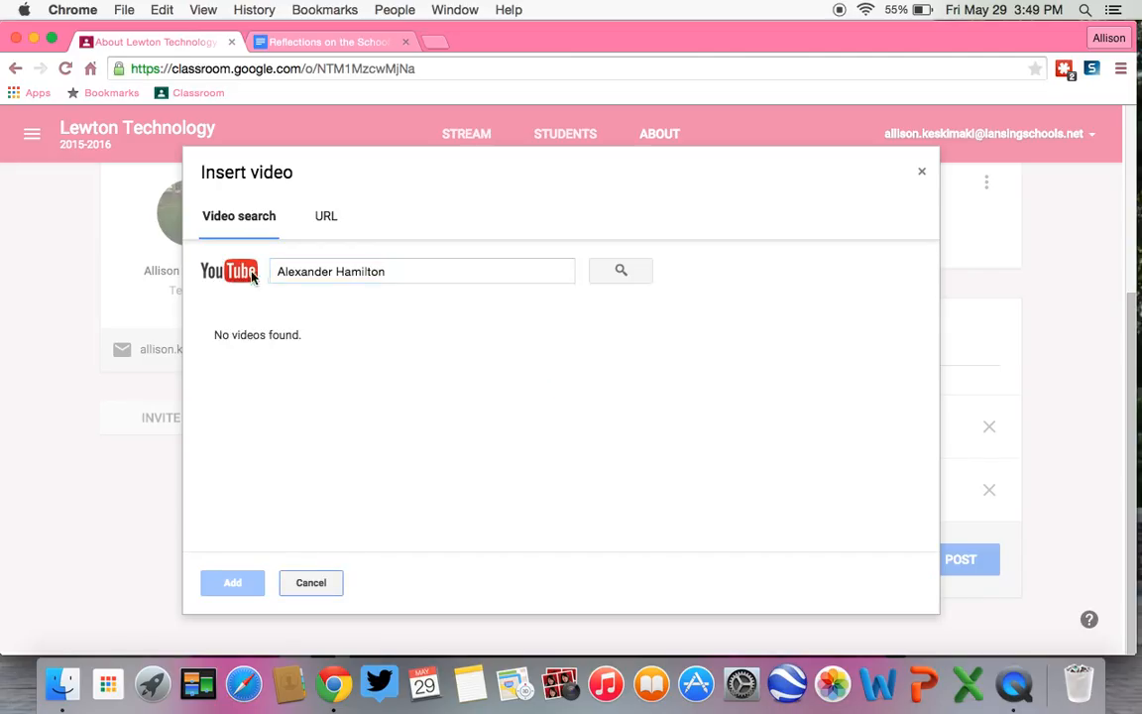
click(325, 216)
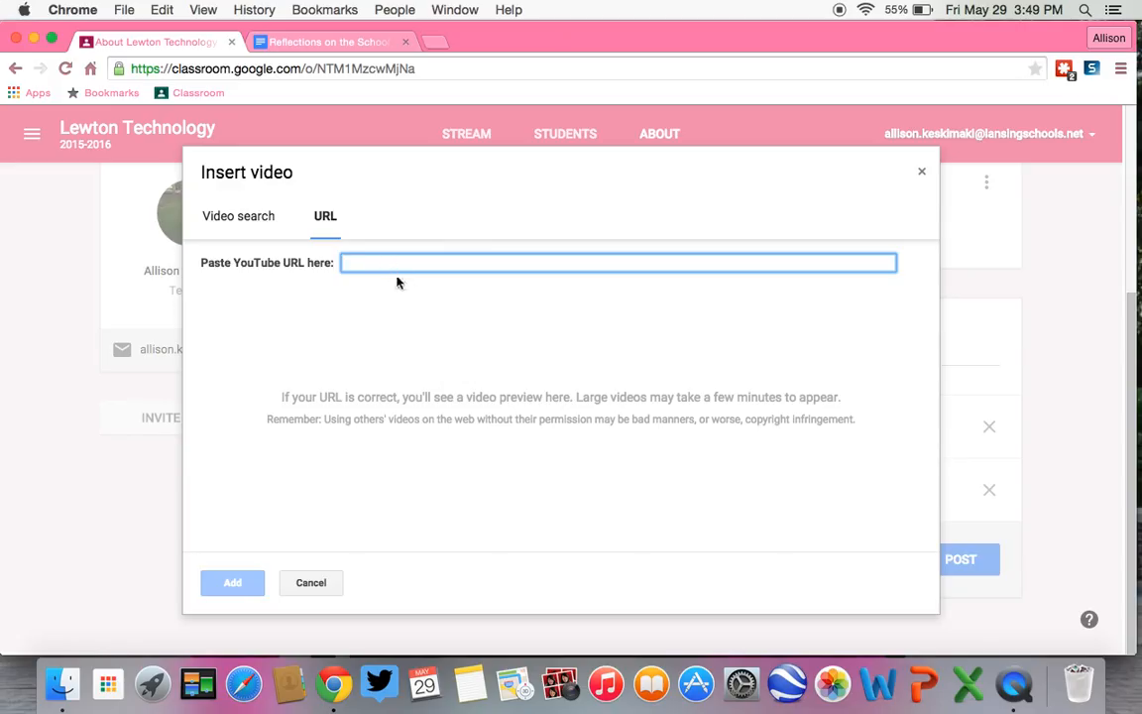
click(321, 582)
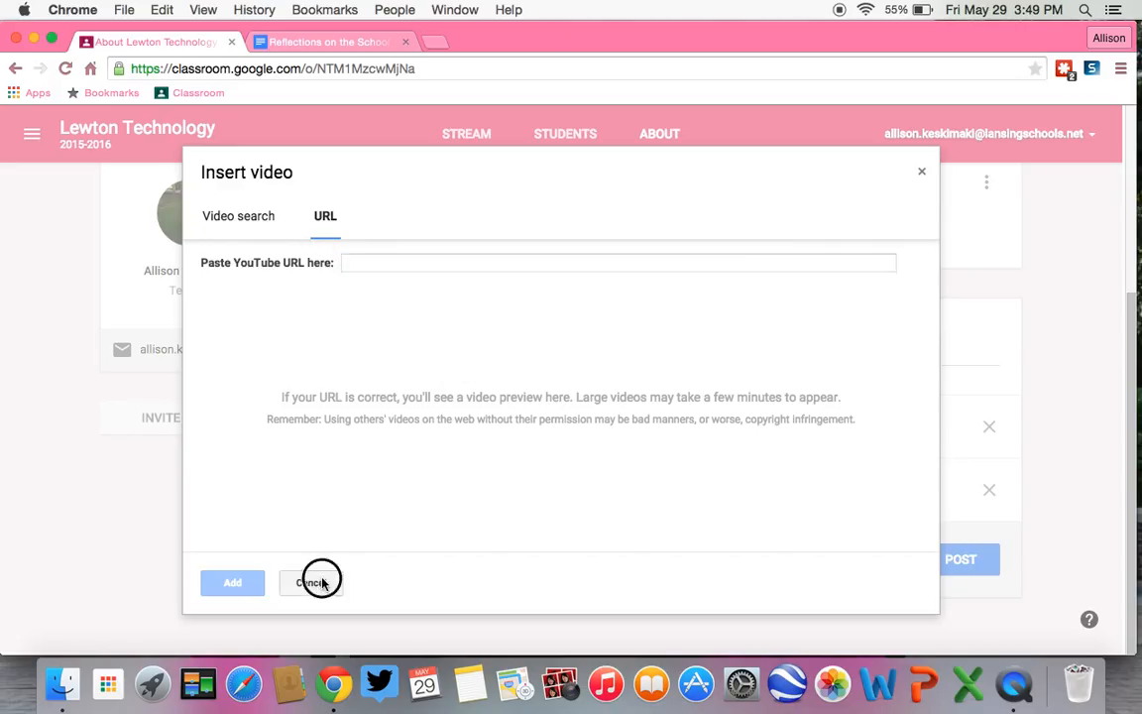
Step: Add a link to dictionary.com to the Class Syllabus materials and post them to the class
click(459, 559)
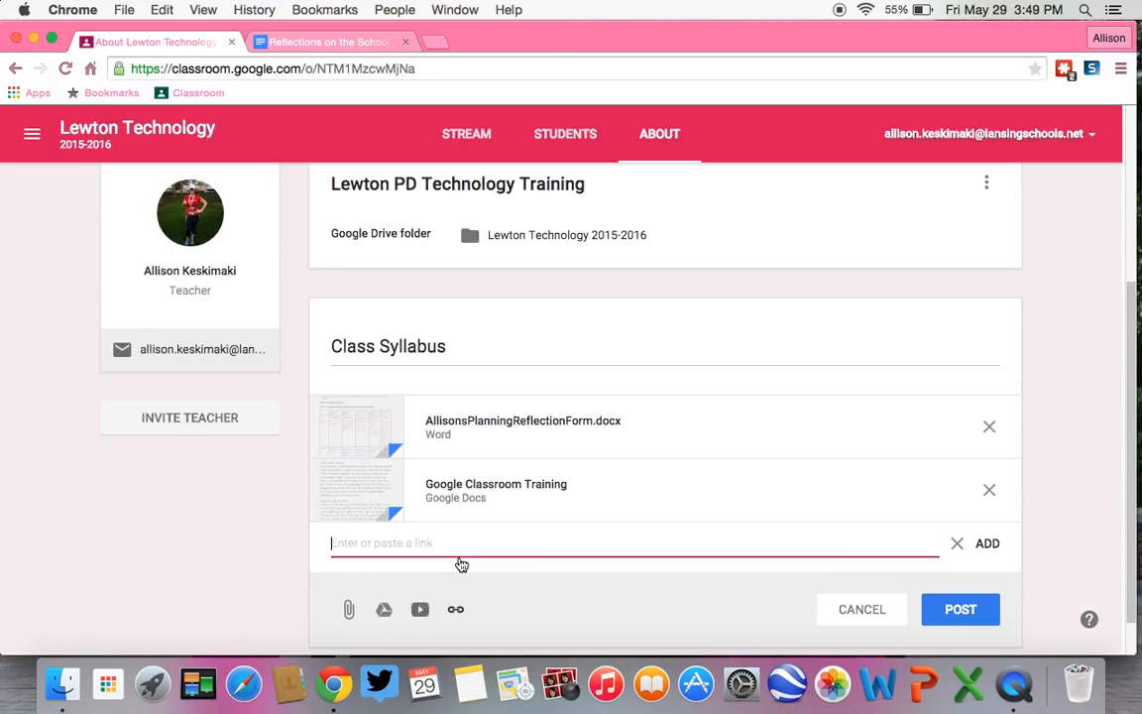
scroll(460, 564, down, 1)
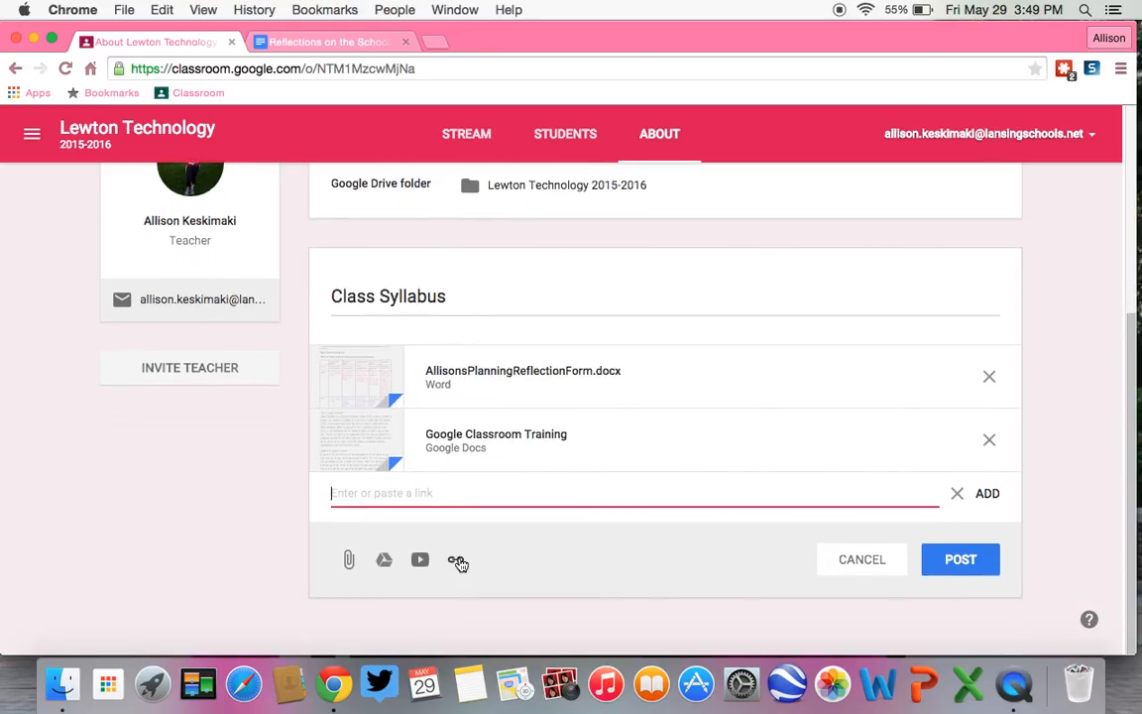
text(dictionary.com)
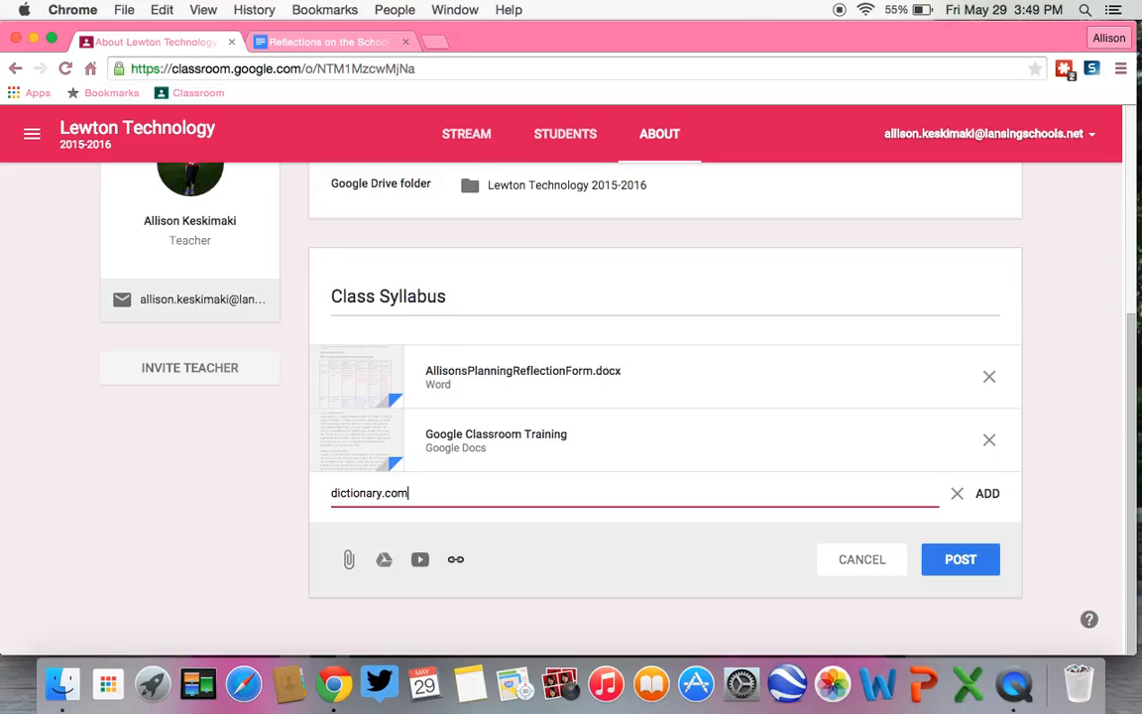
key(Return)
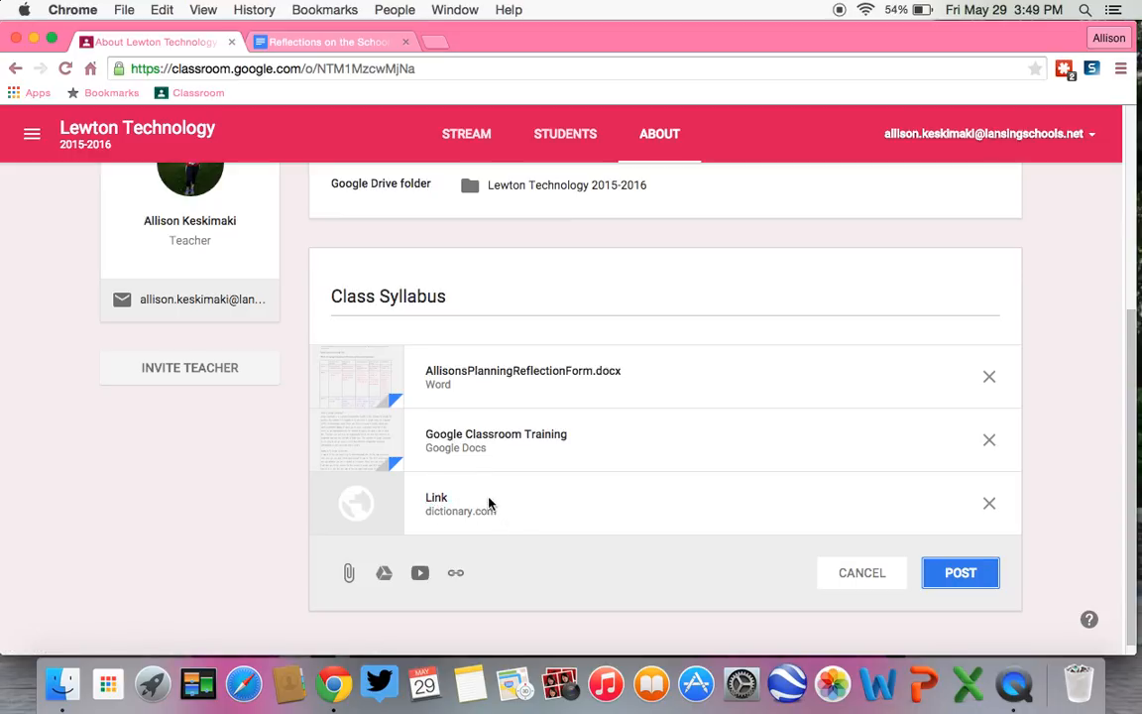
click(979, 585)
click(959, 604)
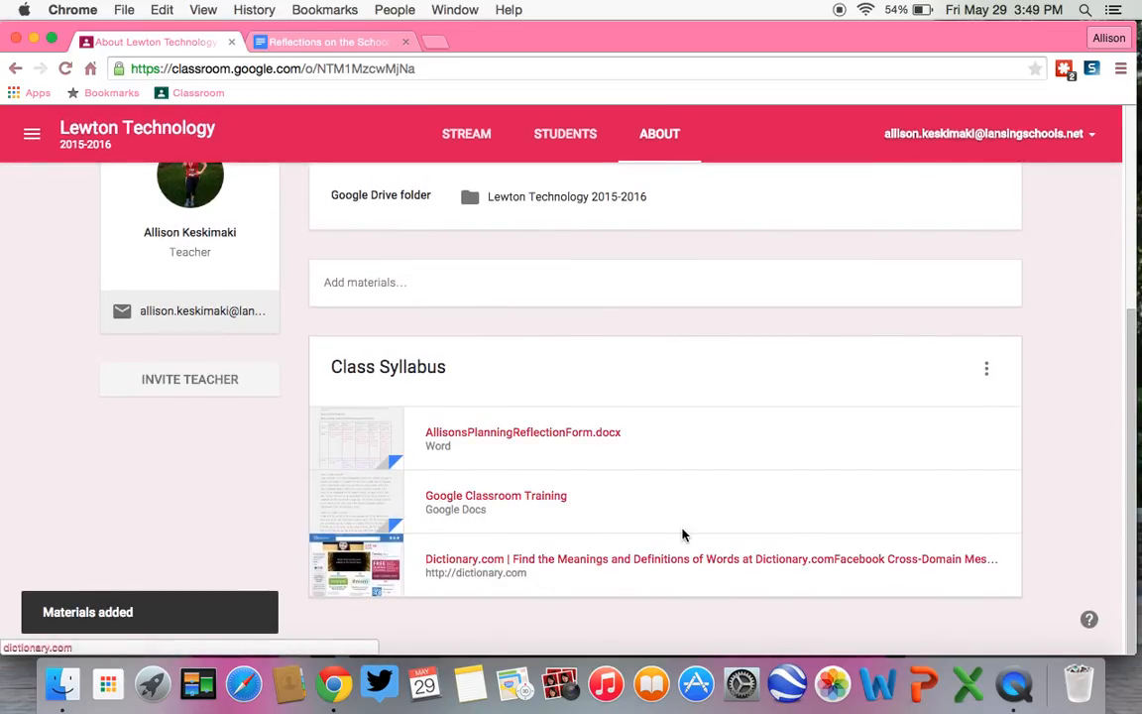
Step: Check the posted Dictionary.com link and the Google Classroom Training document by opening each and returning to the class page
click(661, 570)
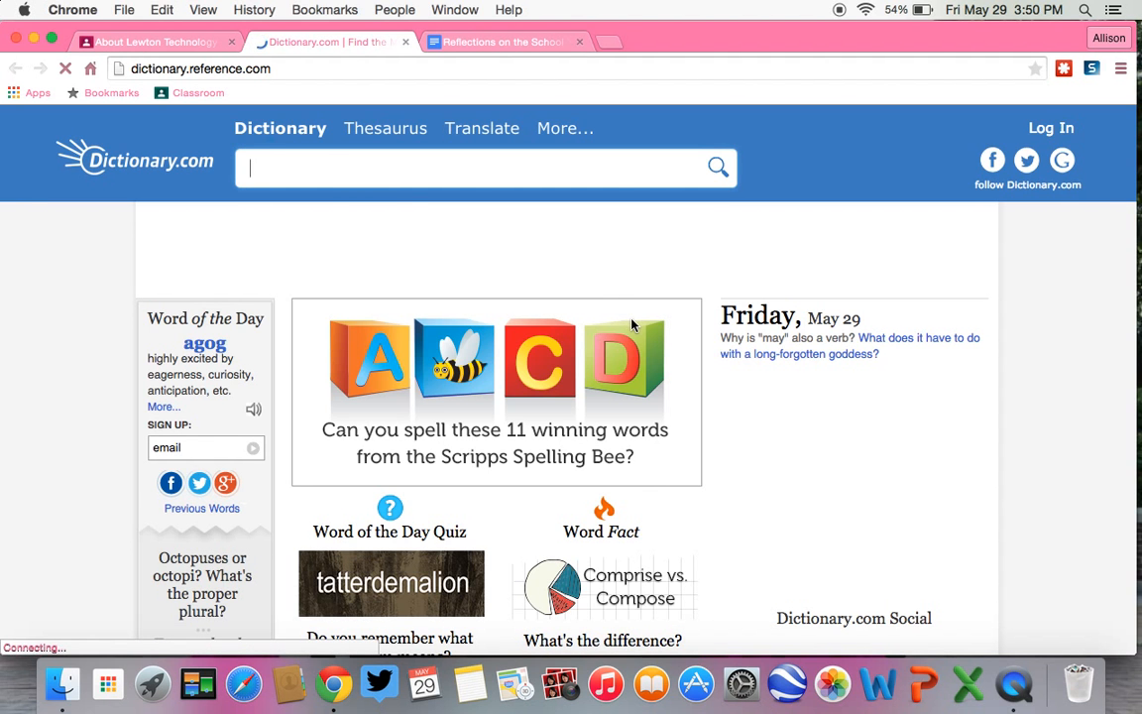
click(148, 44)
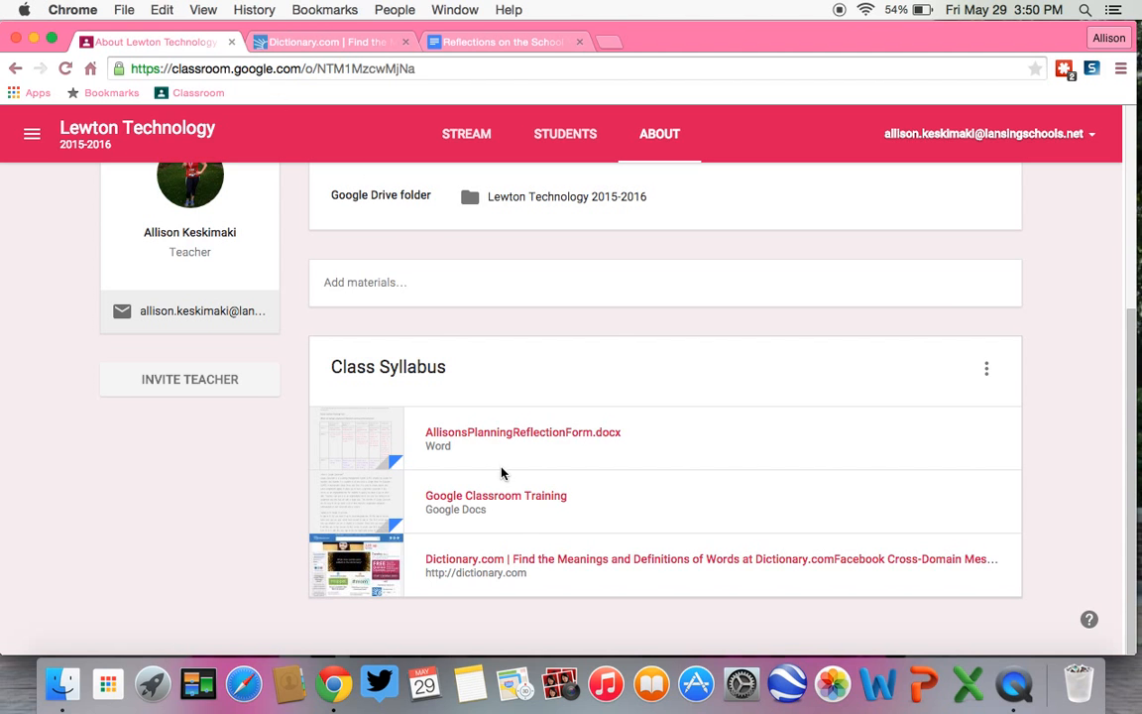
click(516, 501)
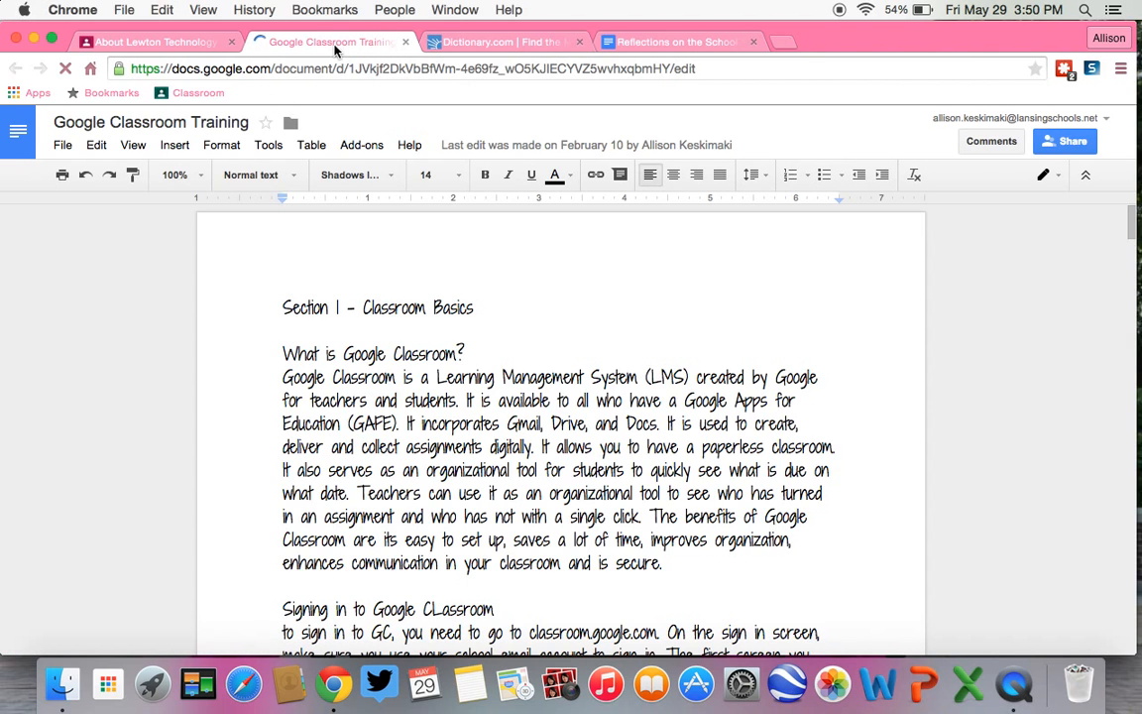
click(160, 44)
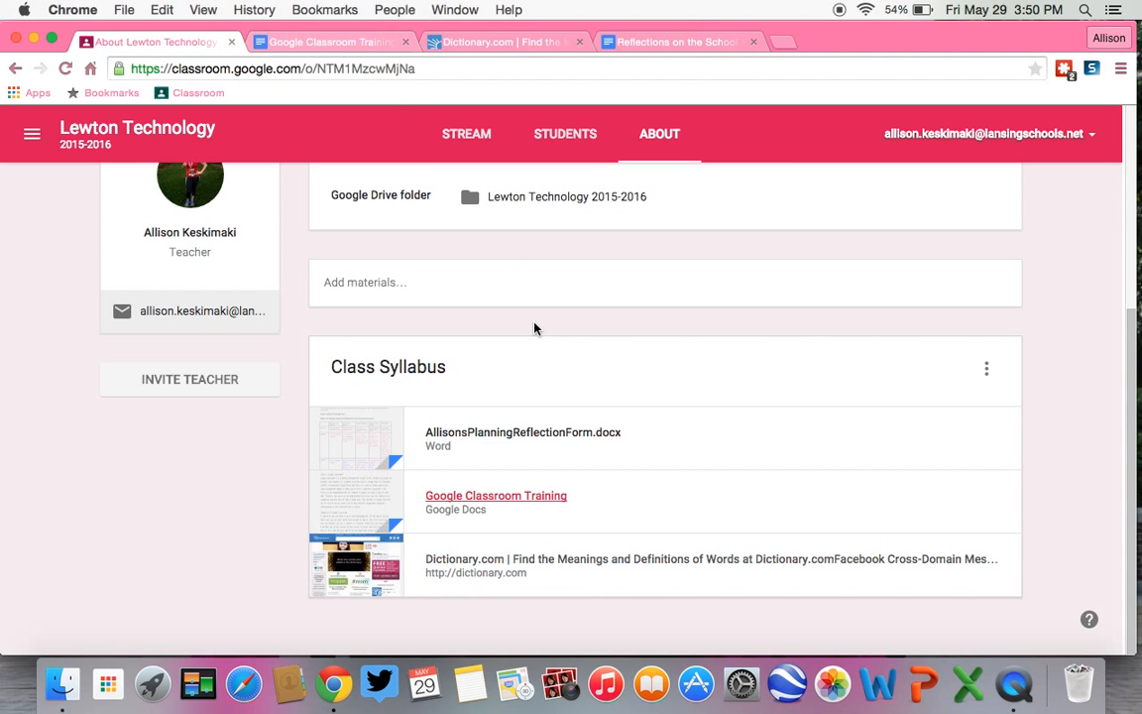
Step: Open the My Account settings page of the signed-in Google account from the class page
scroll(535, 326, up, 3)
scroll(535, 328, down, 2)
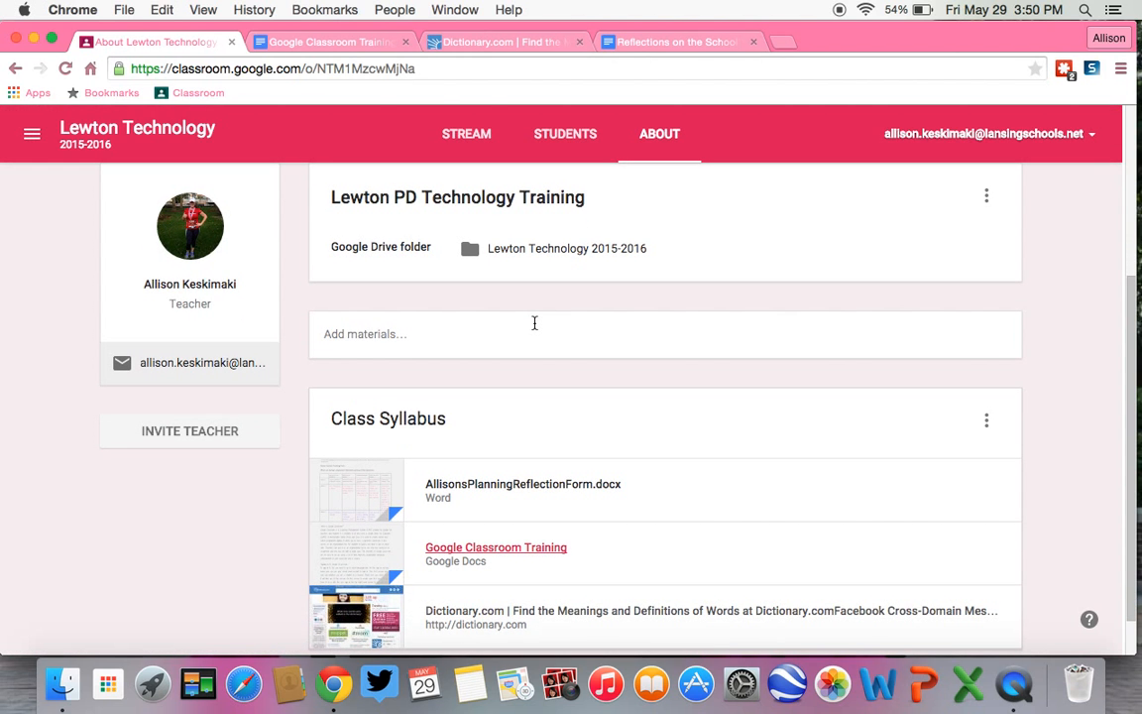
scroll(590, 373, down, 1)
scroll(591, 374, up, 4)
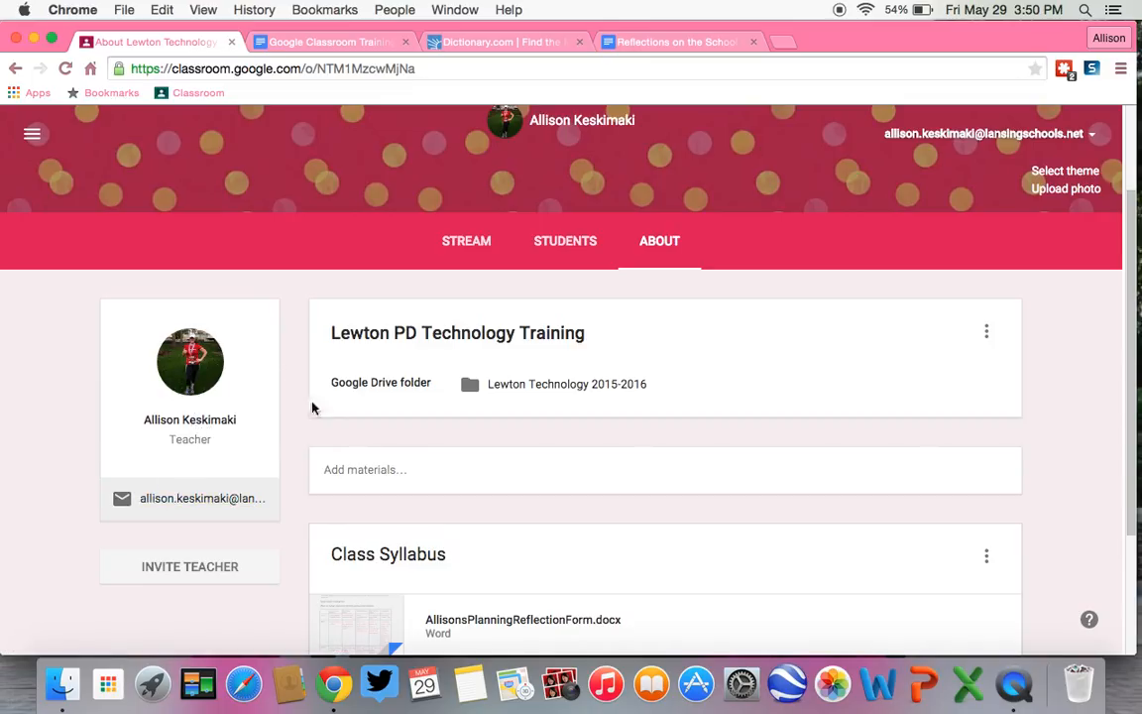
click(1090, 135)
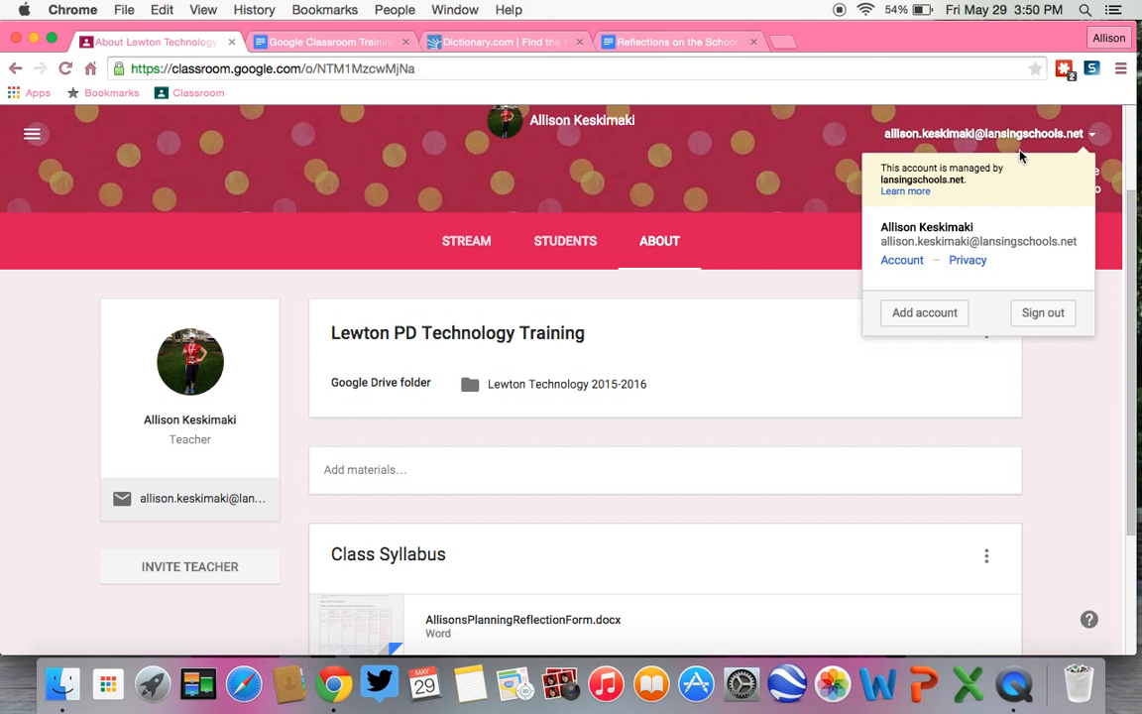
click(900, 261)
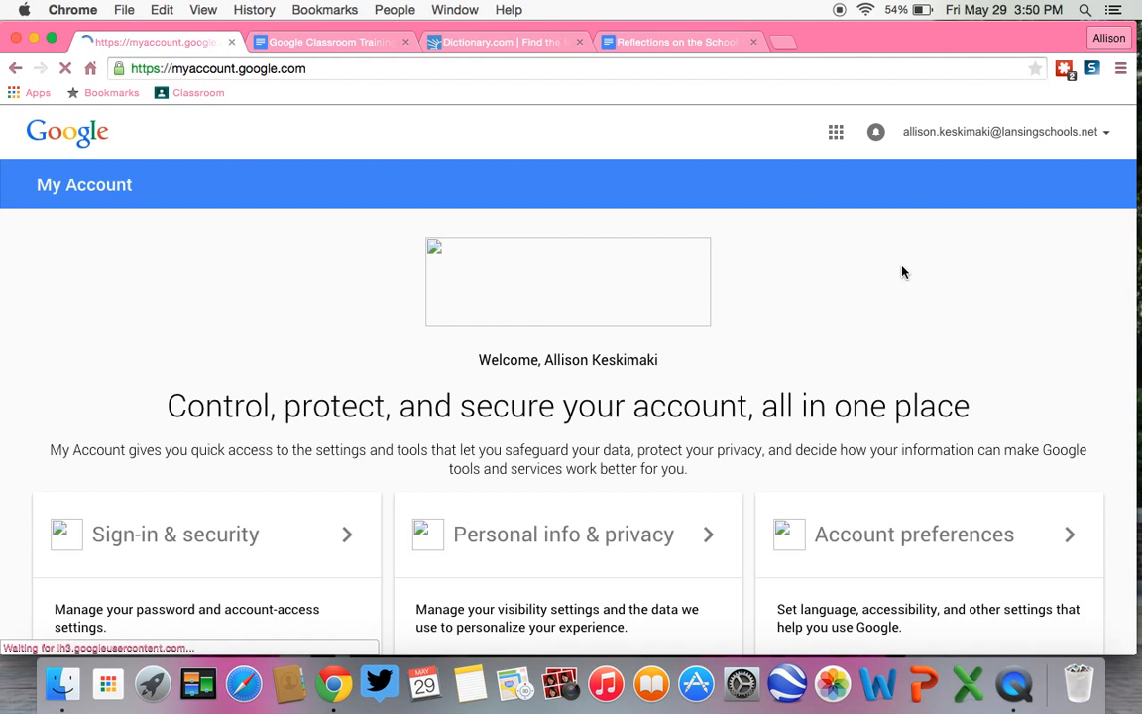
Step: Look through the sign-in, personal info and account preference sections of the My Account page
scroll(902, 271, down, 1)
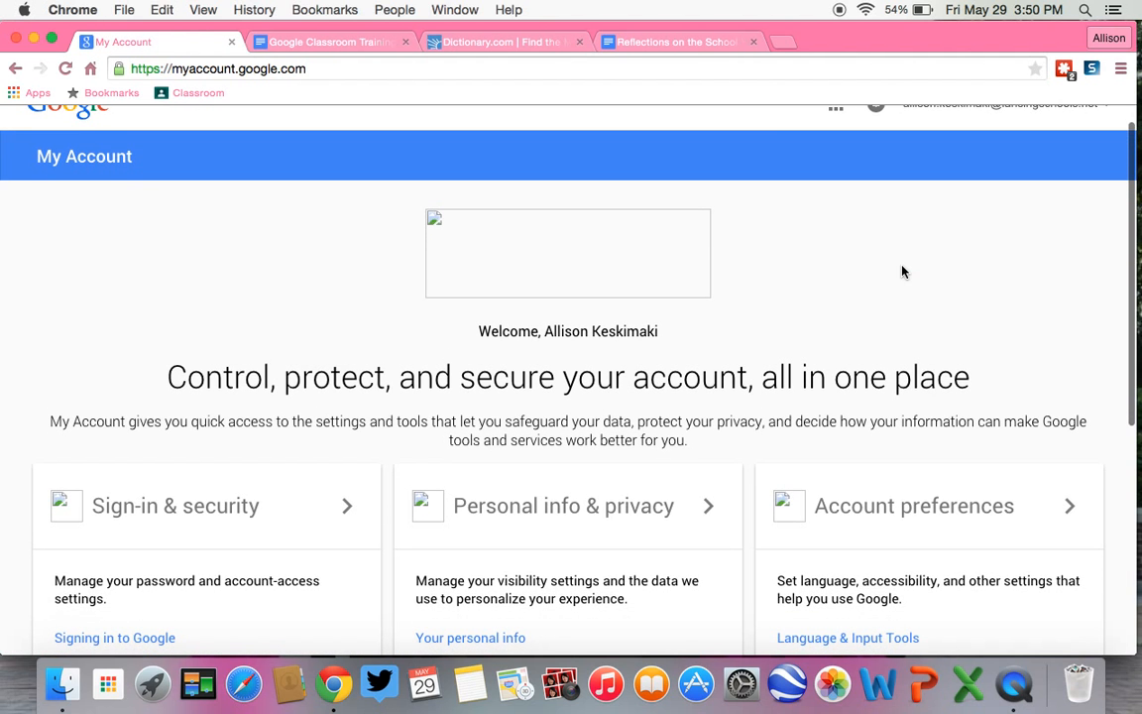
scroll(902, 271, down, 5)
scroll(901, 270, up, 2)
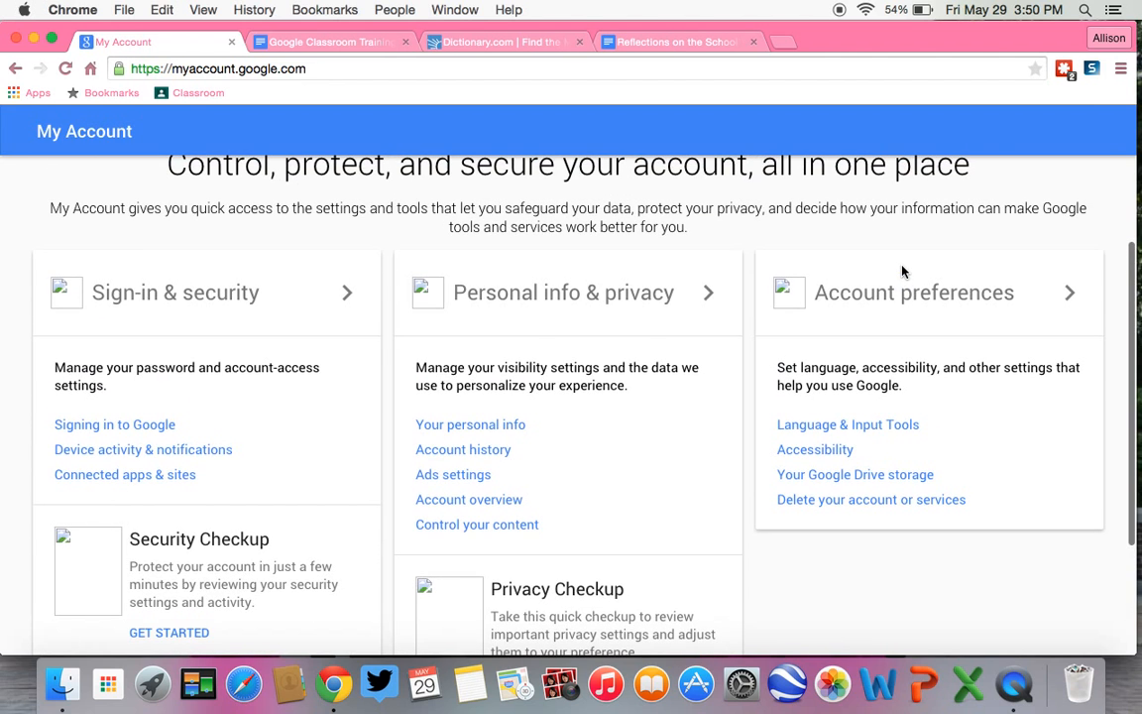
scroll(902, 270, up, 1)
scroll(902, 270, down, 3)
scroll(902, 270, up, 3)
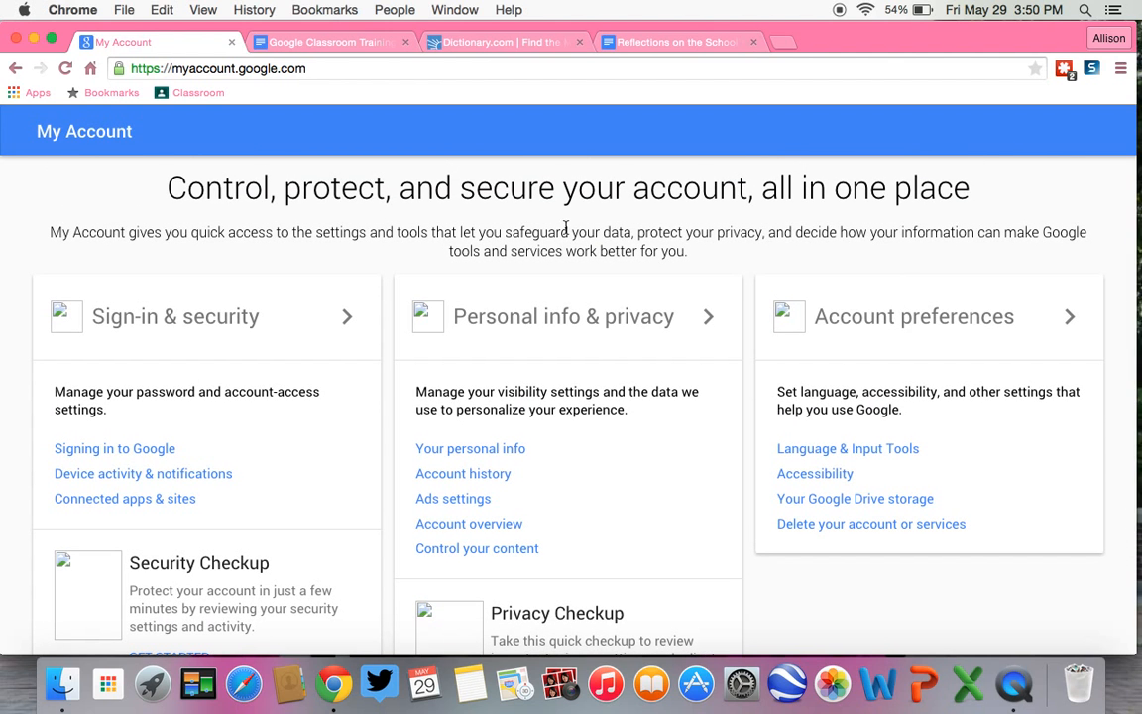
scroll(566, 229, up, 7)
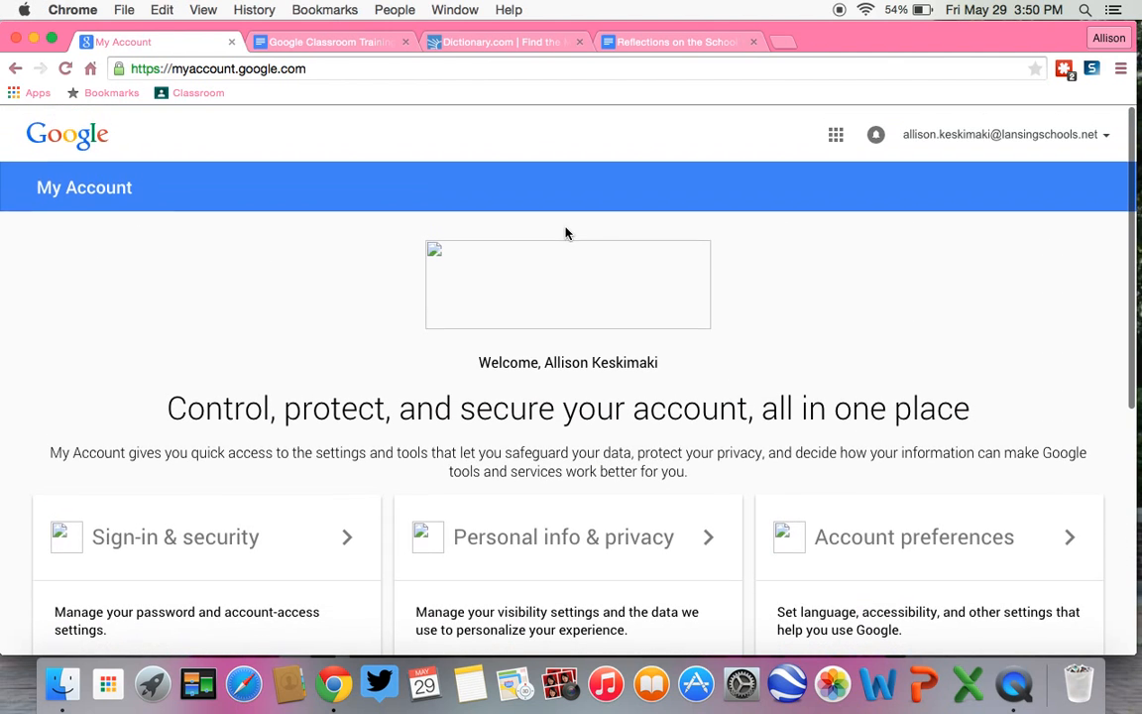
Step: Return to the class's About page and review the Class Syllabus materials
click(14, 70)
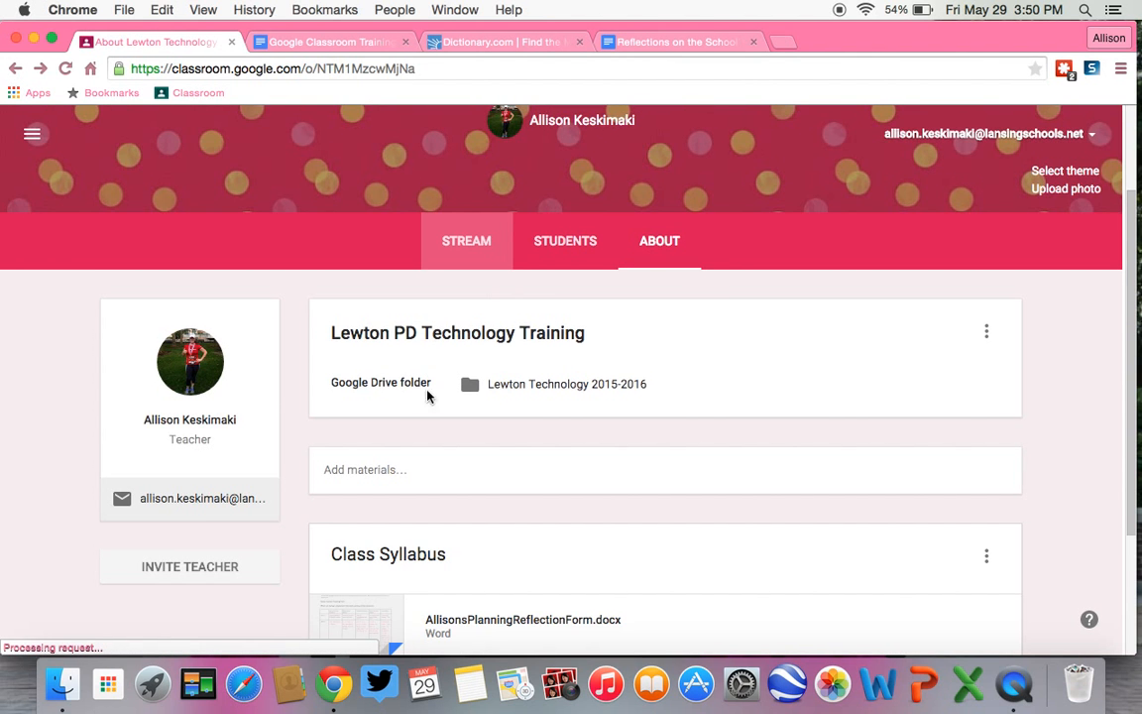
scroll(902, 591, up, 3)
scroll(902, 590, down, 4)
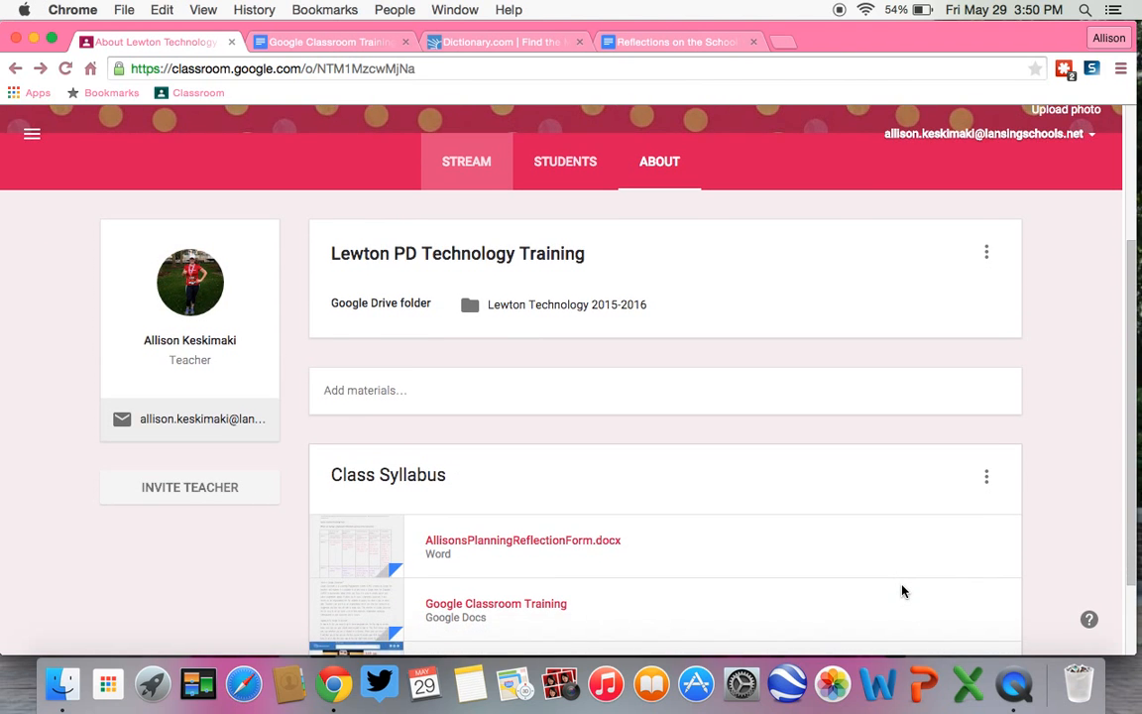
scroll(902, 591, down, 2)
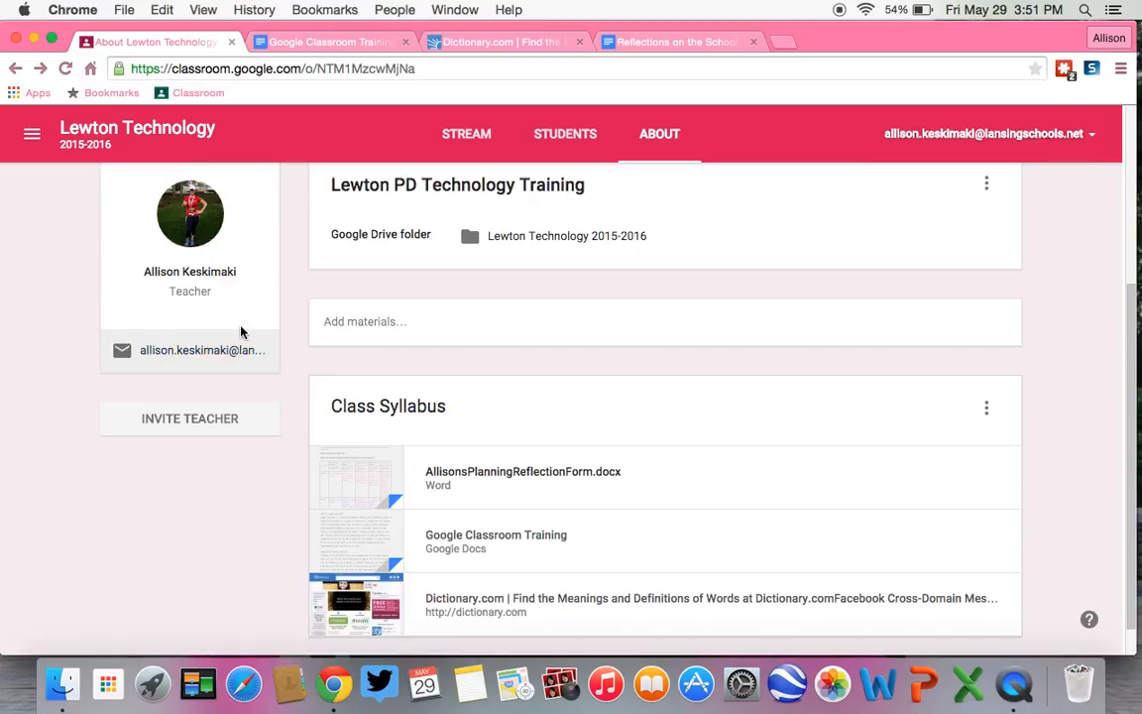
Step: View the contact search for inviting another teacher to the class, and cancel the invitation
click(201, 424)
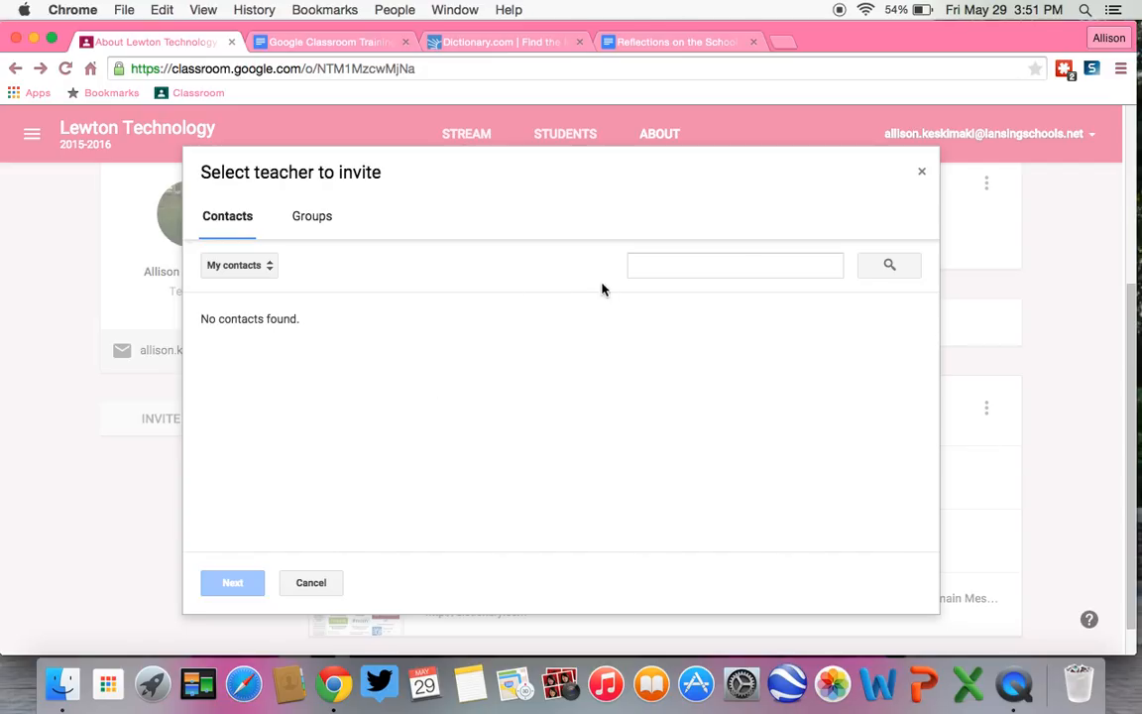
click(716, 267)
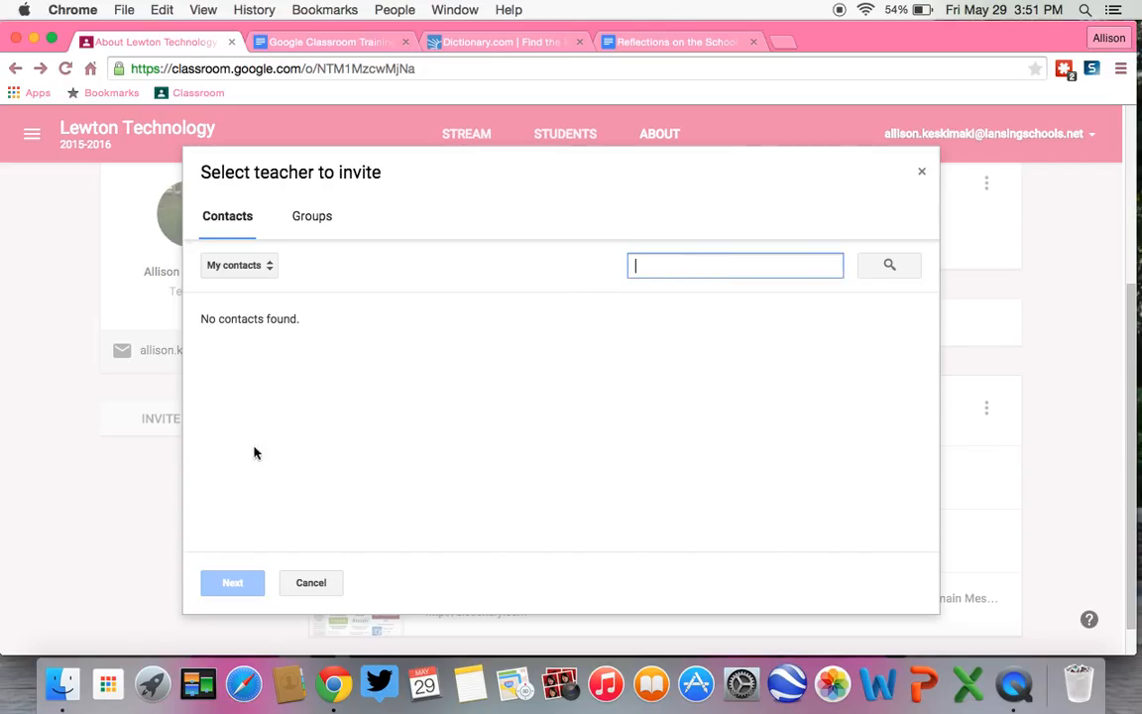
click(311, 583)
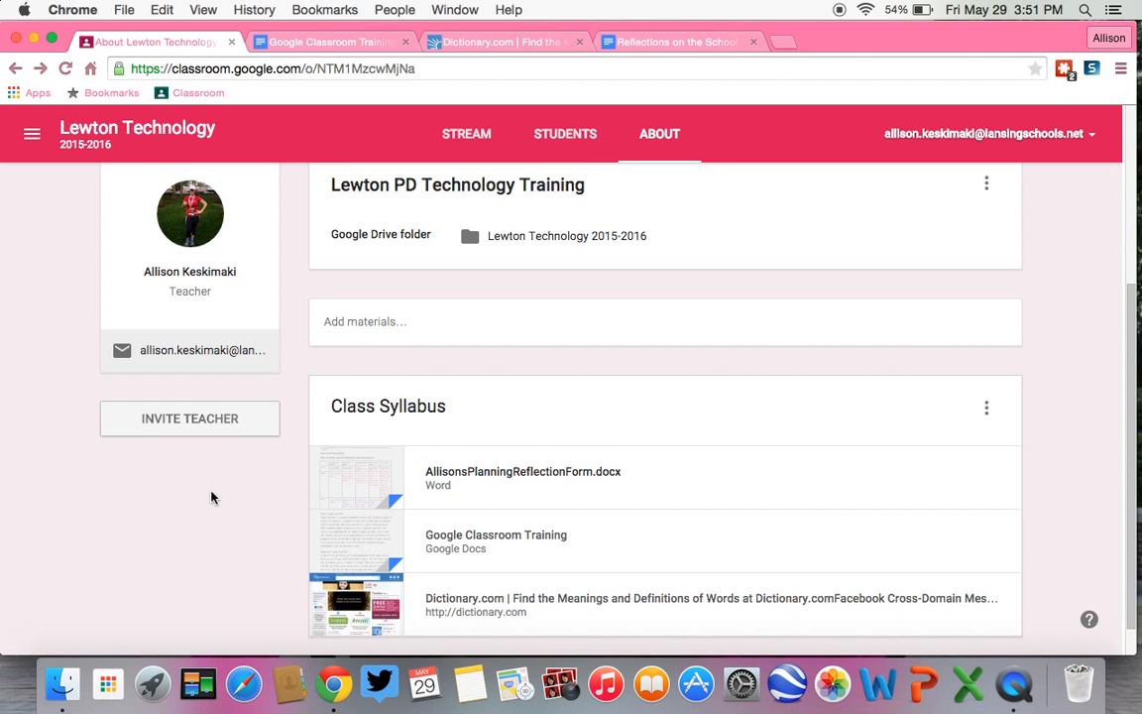